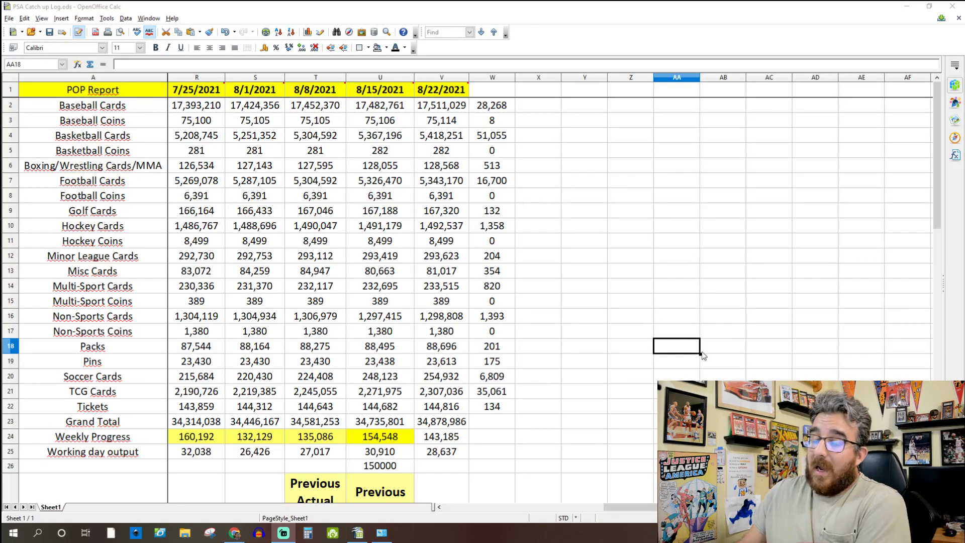
- Fill the 8/22/2021 Weekly Progress cell with the same light yellow background as the earlier weeks
{"action": "left_click", "coordinate": [440, 508]}
{"action": "left_click", "coordinate": [441, 508]}
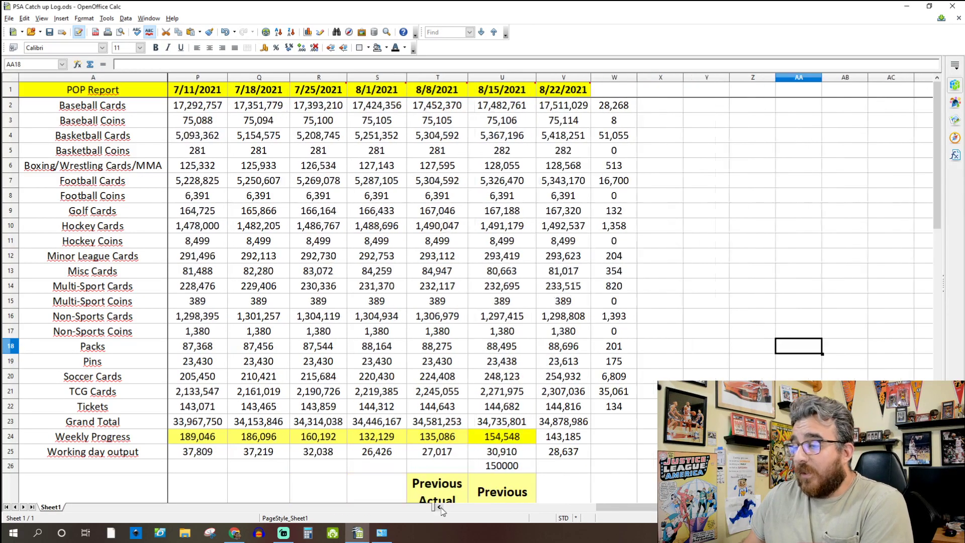
{"action": "left_click", "coordinate": [444, 508]}
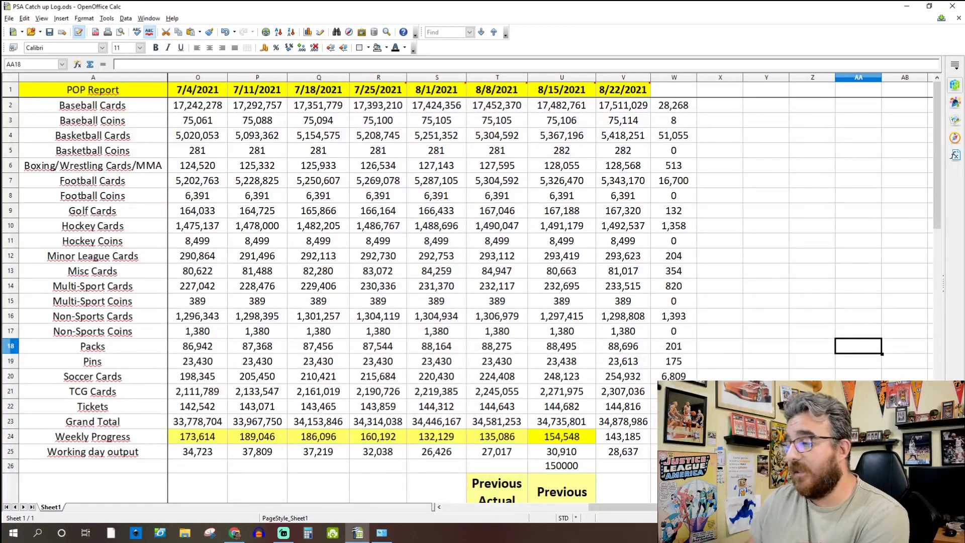
{"action": "left_click", "coordinate": [625, 437]}
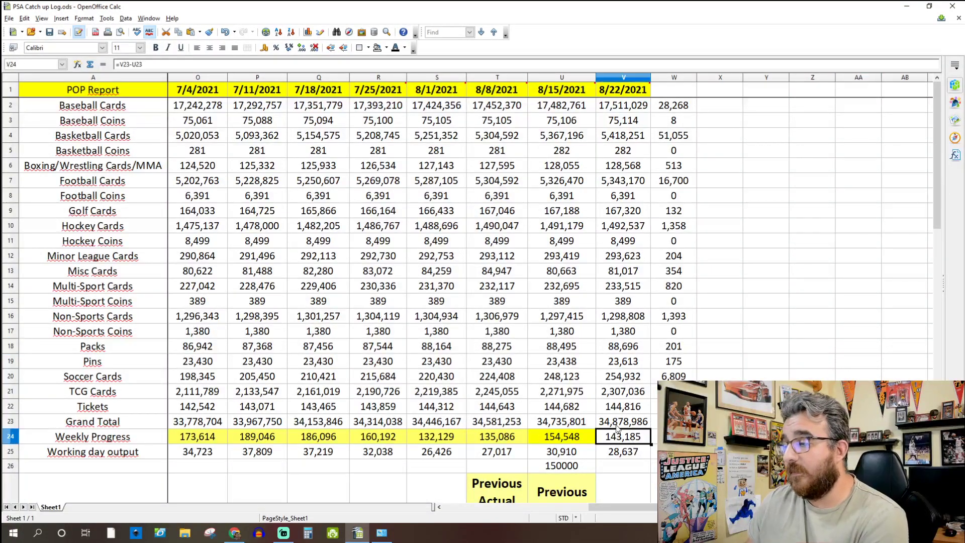
{"action": "left_click", "coordinate": [386, 47]}
{"action": "left_click", "coordinate": [377, 93]}
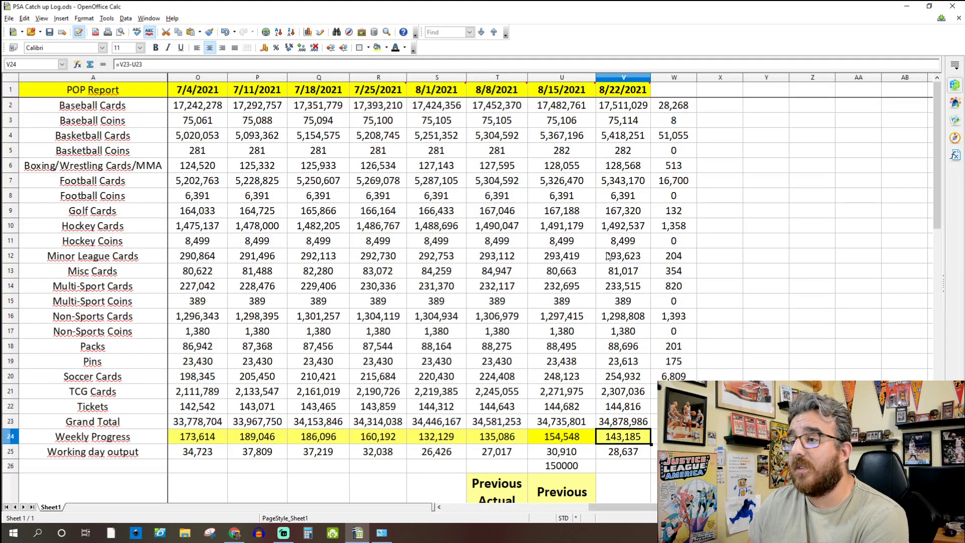
{"action": "left_click", "coordinate": [608, 257]}
- Examine the Weekly Progress figures from the 7/25/2021 column back through the June 2021 weeks
{"action": "left_click", "coordinate": [471, 356]}
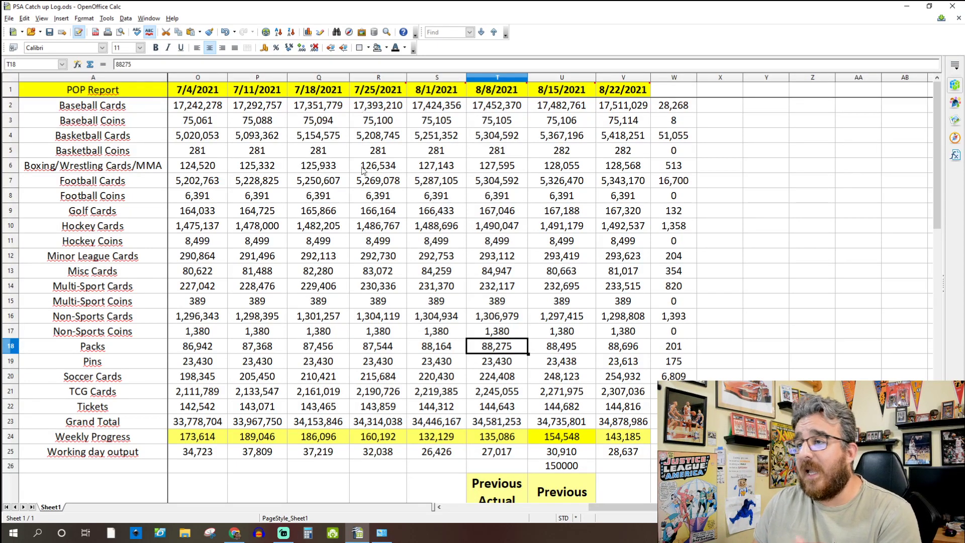
{"action": "left_click", "coordinate": [370, 345]}
{"action": "left_click", "coordinate": [335, 365]}
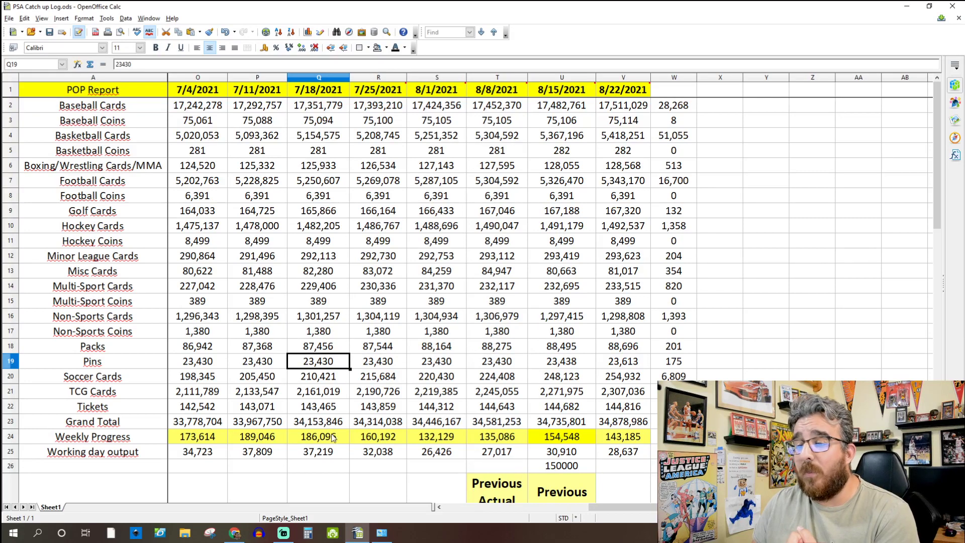
{"action": "left_click", "coordinate": [389, 77]}
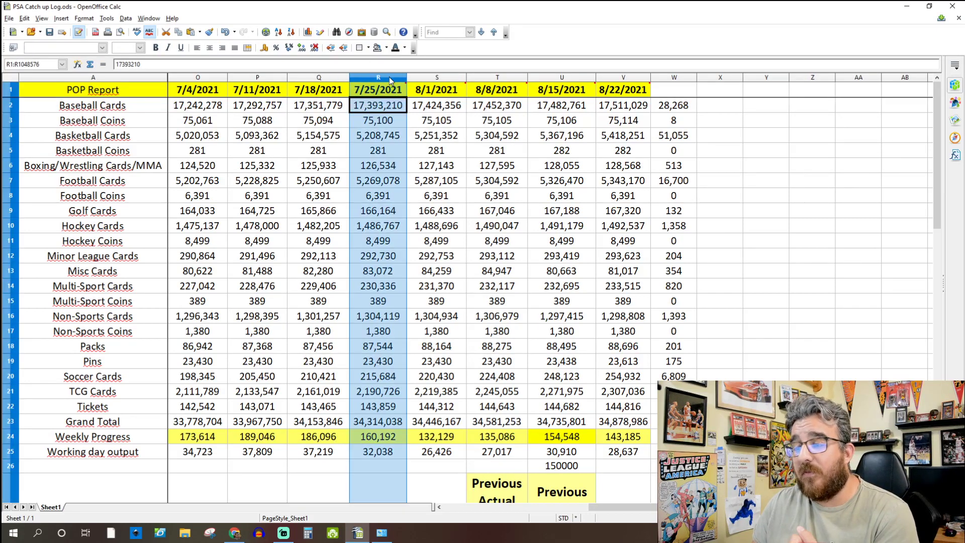
{"action": "left_click", "coordinate": [403, 438]}
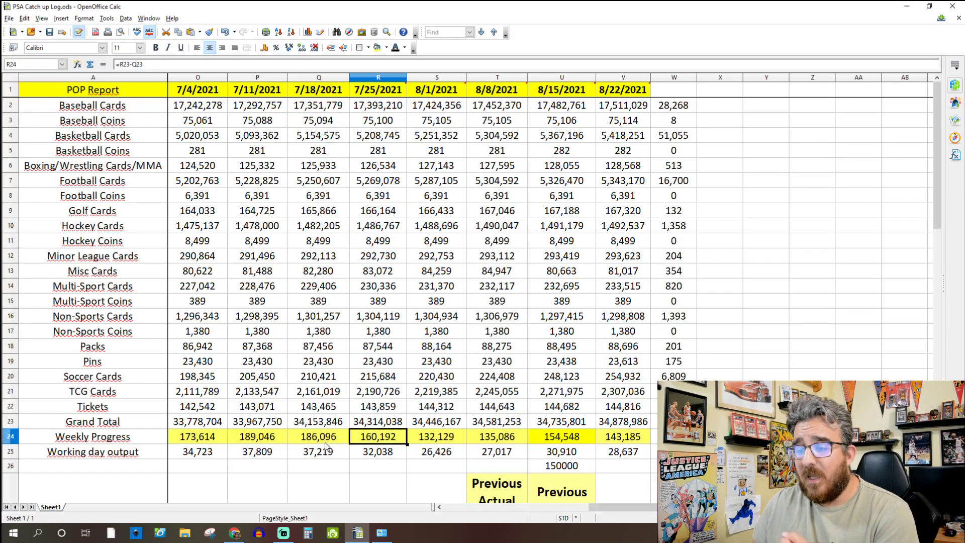
{"action": "left_click_drag", "start_coordinate": [328, 441], "coordinate": [239, 438]}
{"action": "left_click", "coordinate": [439, 508]}
{"action": "left_click", "coordinate": [439, 508]}
{"action": "left_click", "coordinate": [439, 507]}
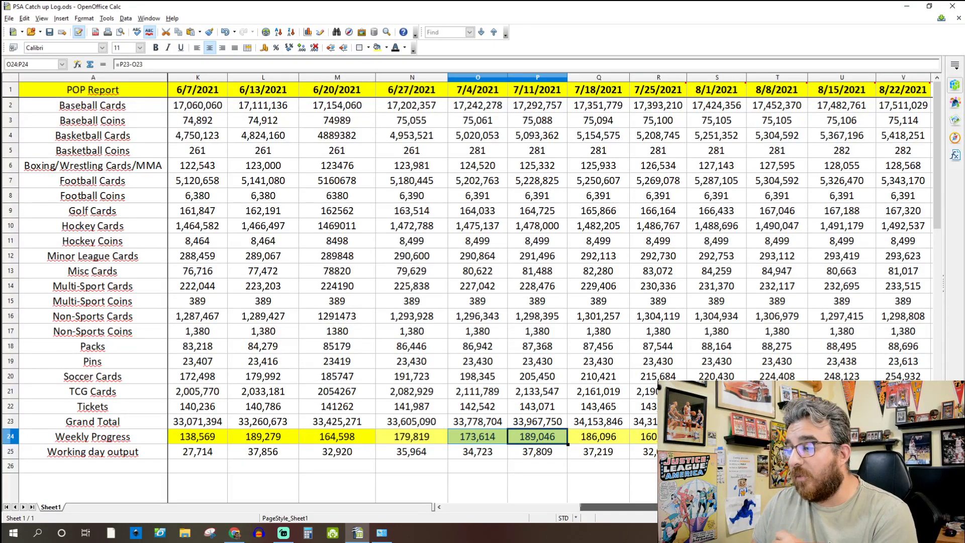
{"action": "scroll", "coordinate": [503, 287], "scroll_direction": "right", "scroll_amount": 2}
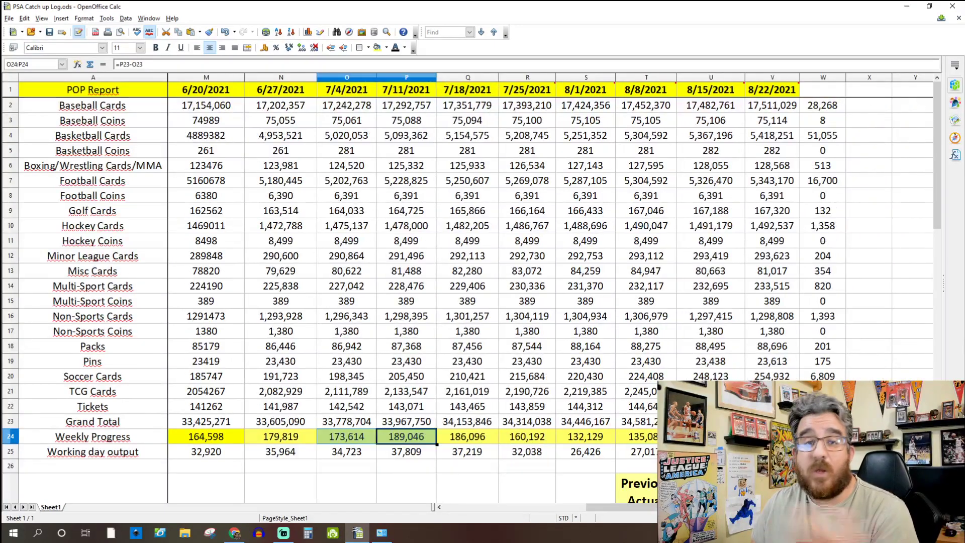
- Compare the Weekly Progress figures week by week from 7/25/2021 to 8/22/2021
{"action": "left_click", "coordinate": [509, 323]}
{"action": "left_click", "coordinate": [528, 164]}
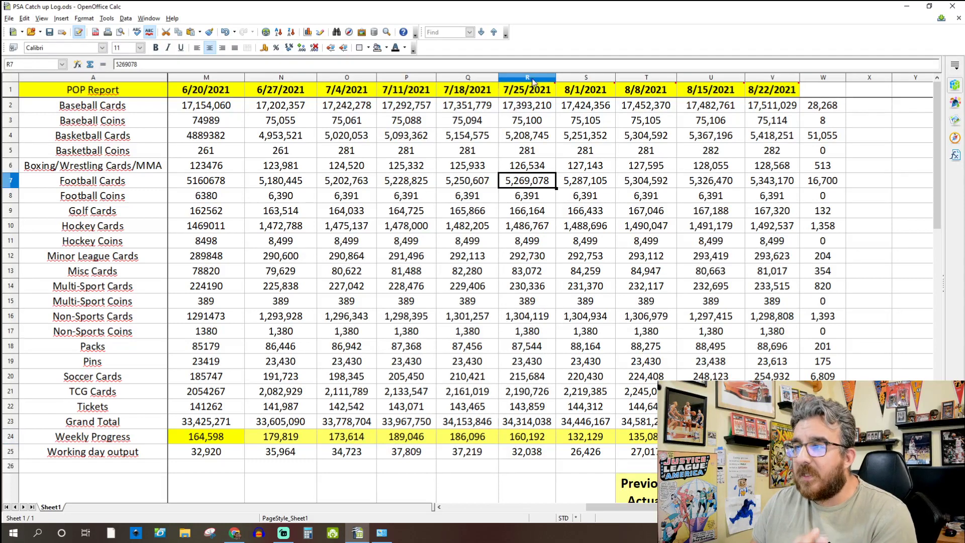
{"action": "left_click", "coordinate": [533, 79]}
{"action": "scroll", "coordinate": [603, 507], "scroll_direction": "right", "scroll_amount": 1}
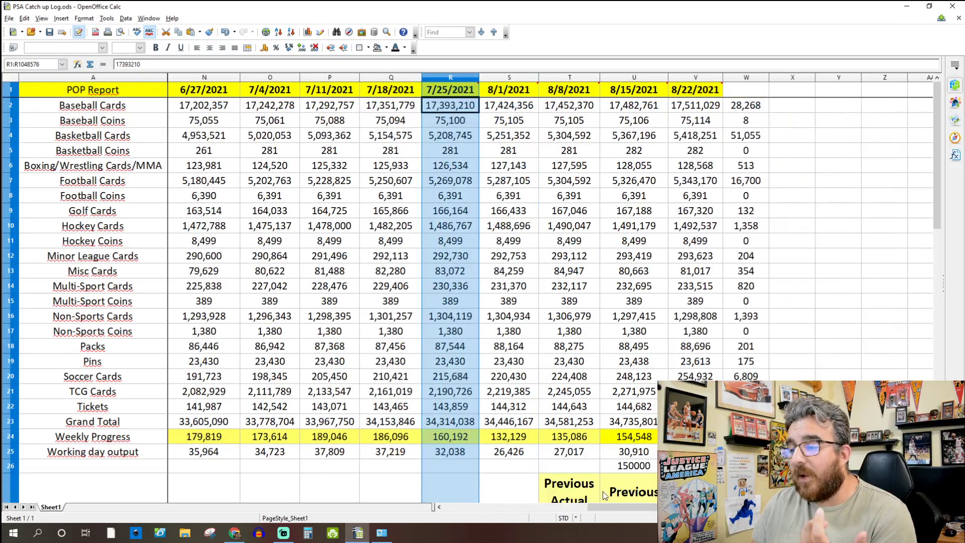
{"action": "left_click", "coordinate": [440, 441]}
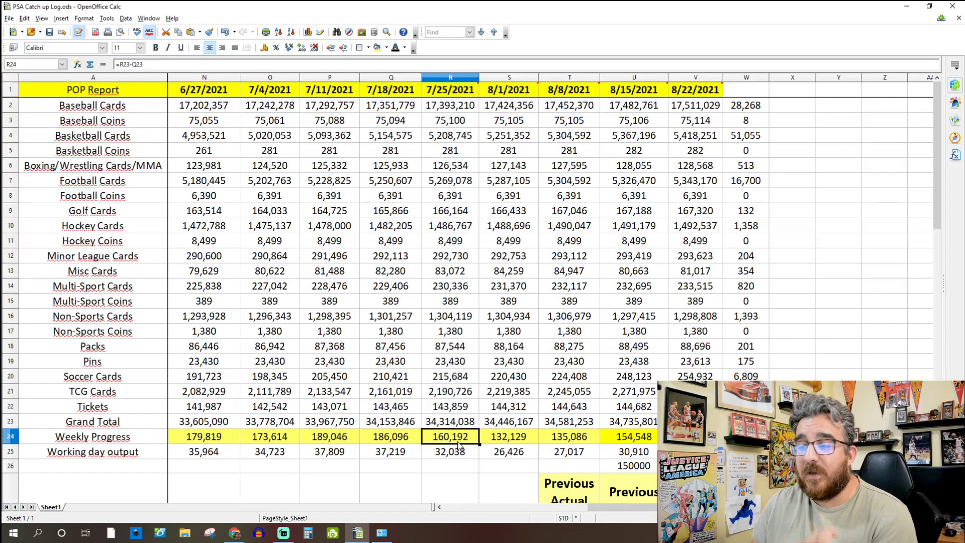
{"action": "left_click", "coordinate": [499, 441]}
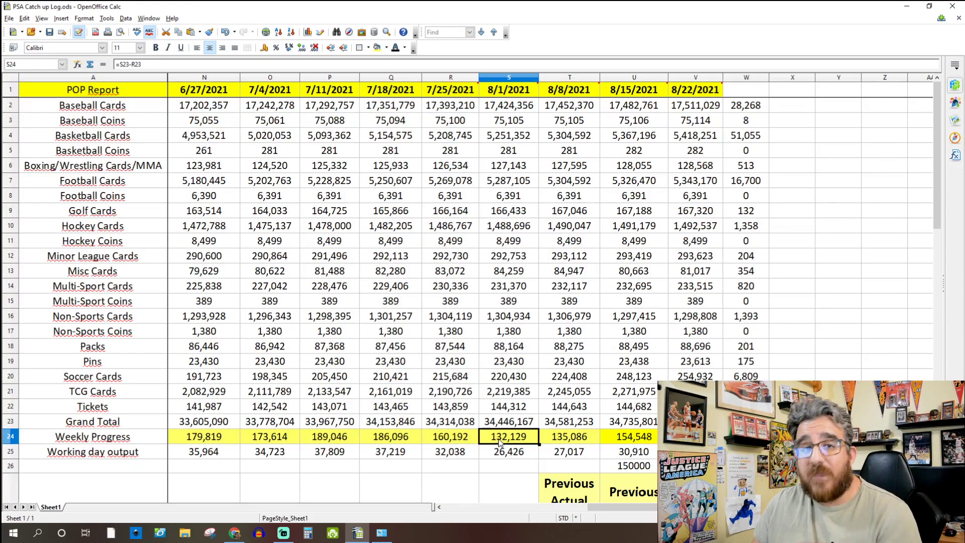
{"action": "left_click", "coordinate": [566, 442]}
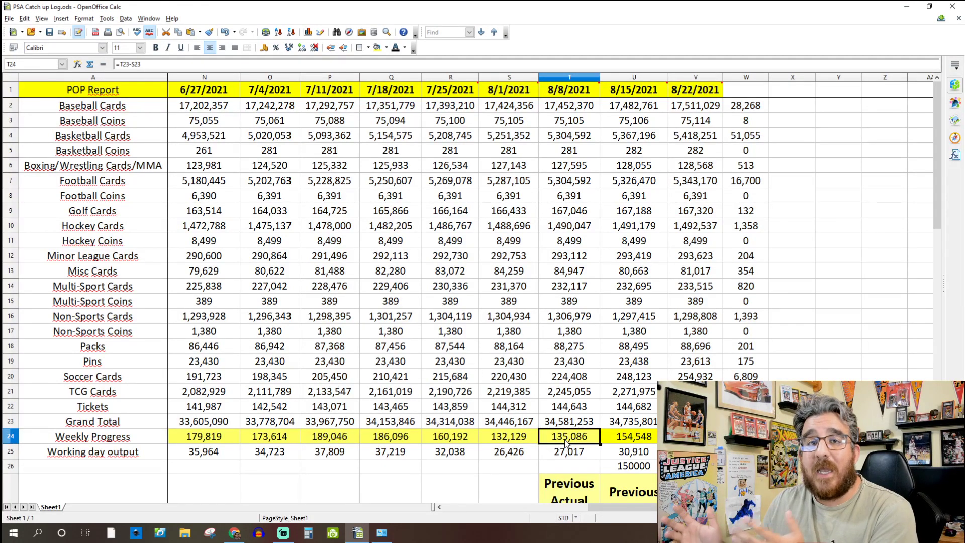
{"action": "left_click", "coordinate": [655, 436]}
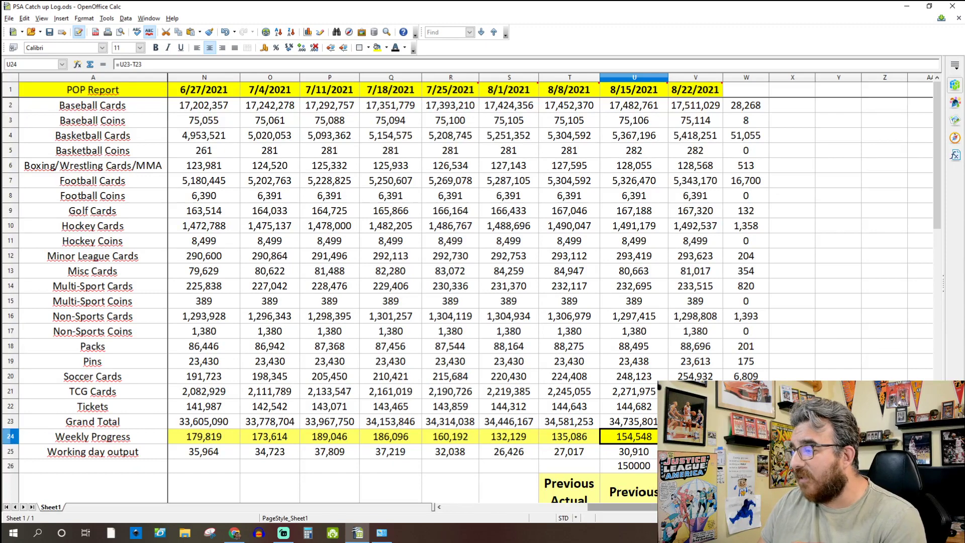
{"action": "scroll", "coordinate": [453, 292], "scroll_direction": "right", "scroll_amount": 3}
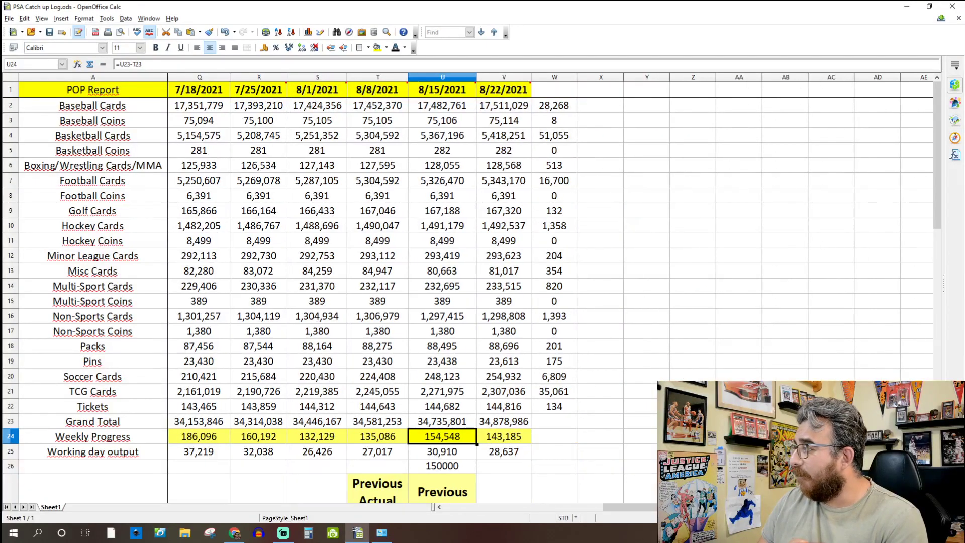
{"action": "left_click", "coordinate": [529, 437]}
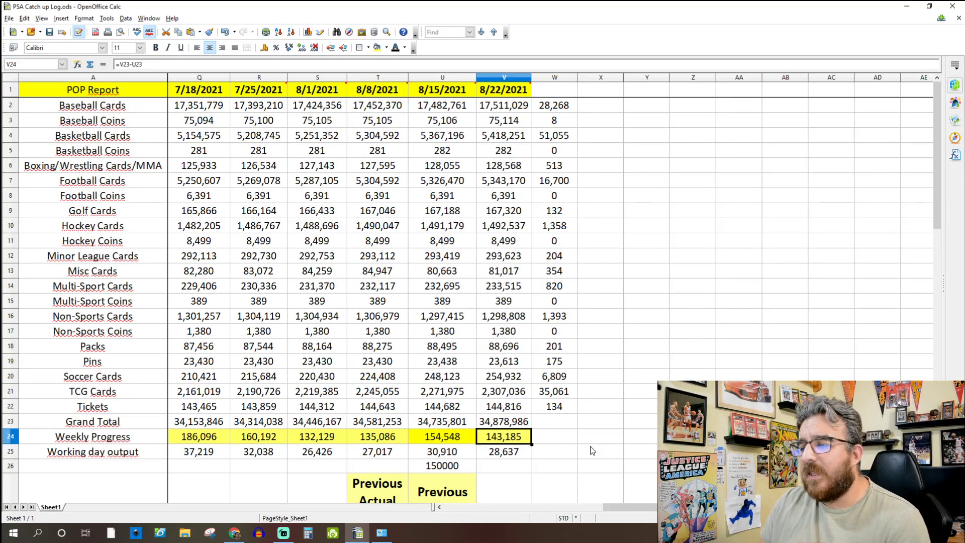
- Examine the latest weekly increases in column W for the Basketball, Baseball, Football and TCG Cards rows
{"action": "left_click", "coordinate": [567, 399]}
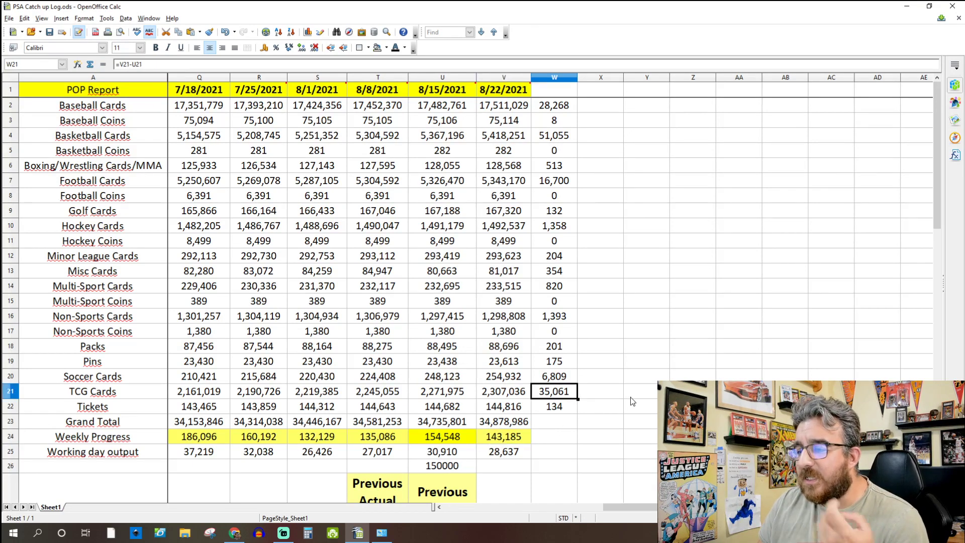
{"action": "left_click", "coordinate": [565, 138]}
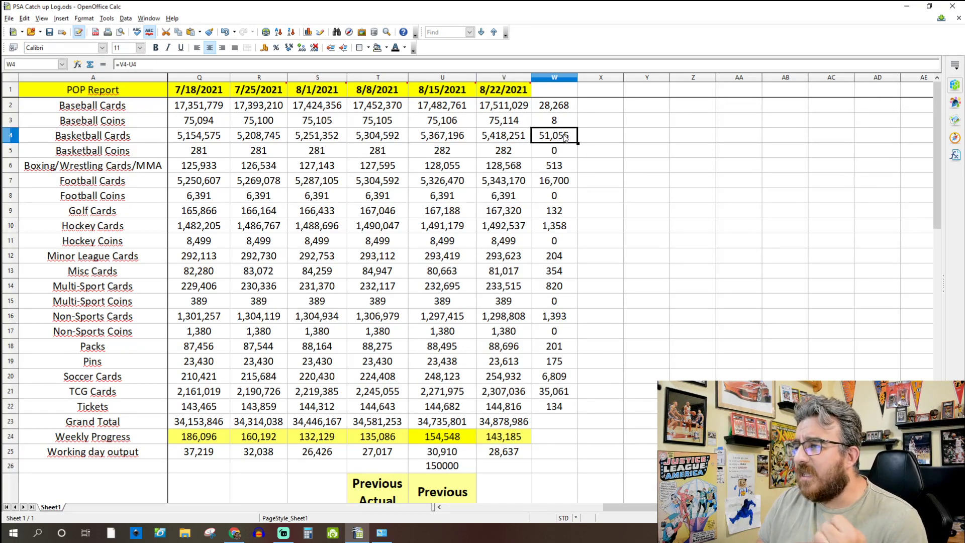
{"action": "left_click", "coordinate": [10, 136]}
{"action": "left_click", "coordinate": [11, 106]}
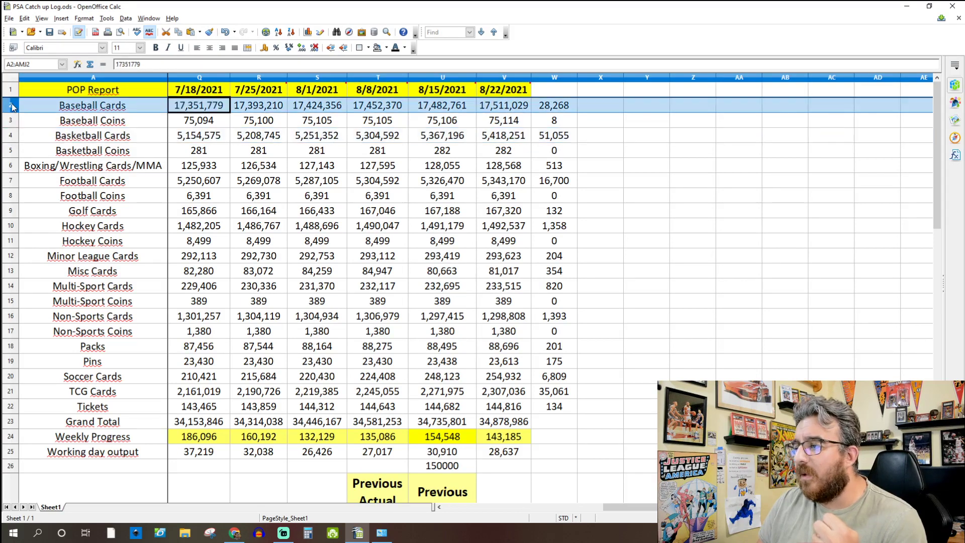
{"action": "left_click", "coordinate": [12, 136]}
{"action": "left_click", "coordinate": [12, 105]}
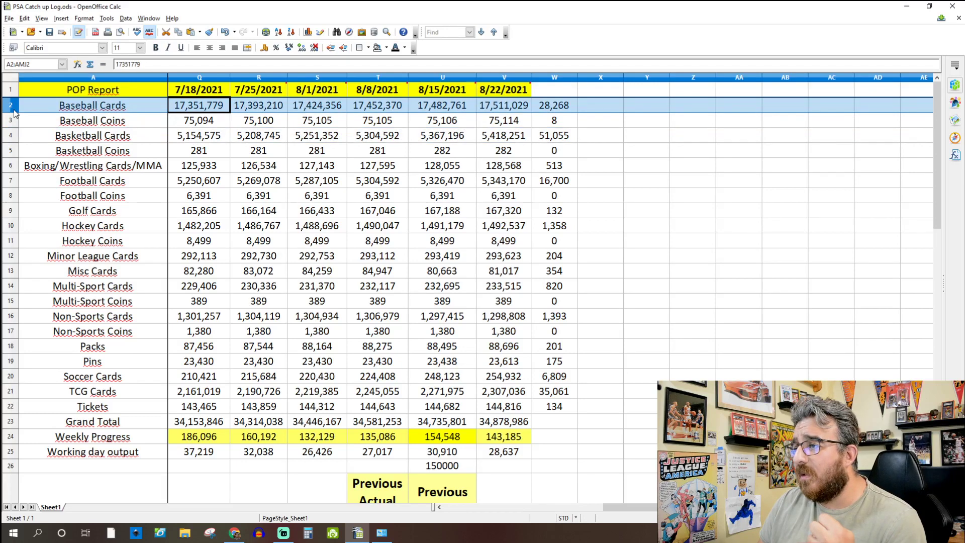
{"action": "left_click", "coordinate": [12, 180]}
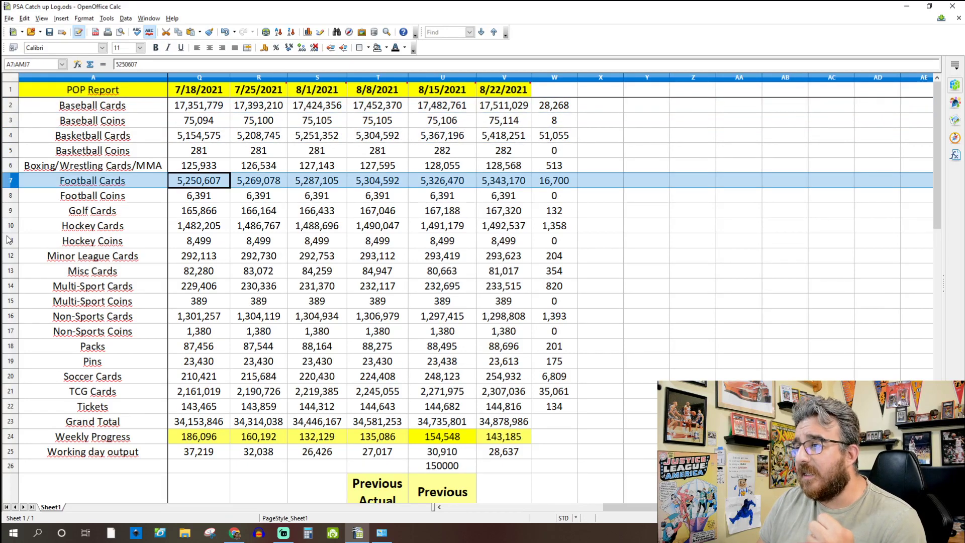
{"action": "left_click", "coordinate": [551, 394]}
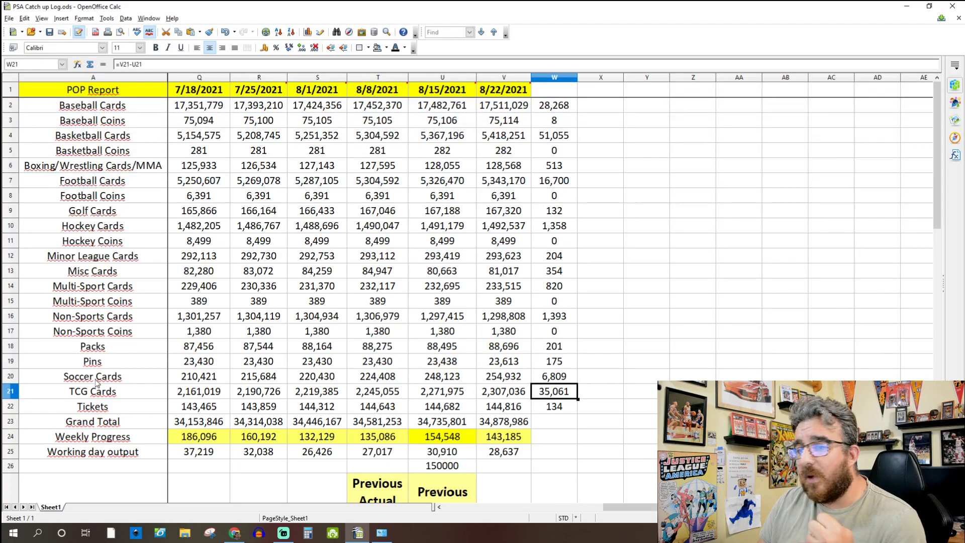
{"action": "left_click", "coordinate": [11, 395]}
{"action": "left_click", "coordinate": [566, 138]}
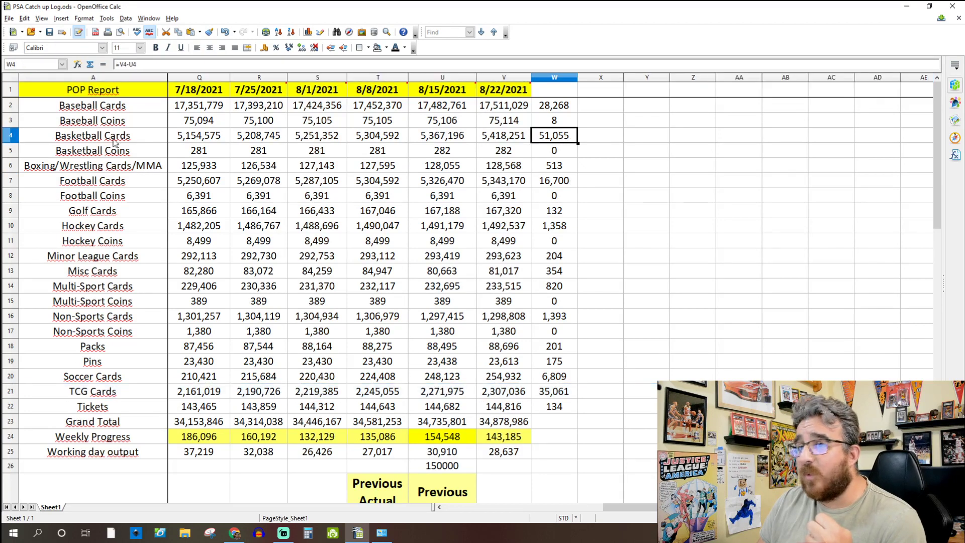
{"action": "left_click", "coordinate": [10, 135]}
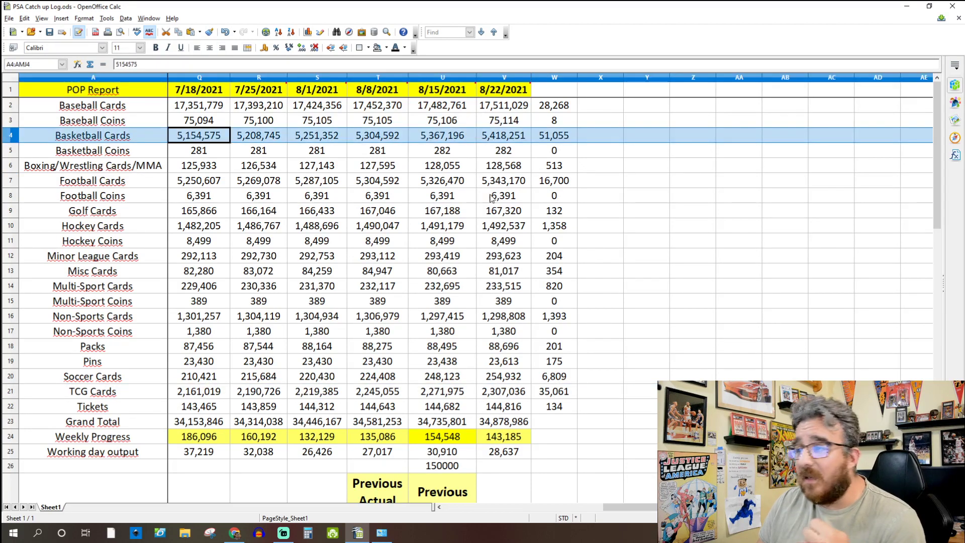
{"action": "left_click", "coordinate": [12, 393]}
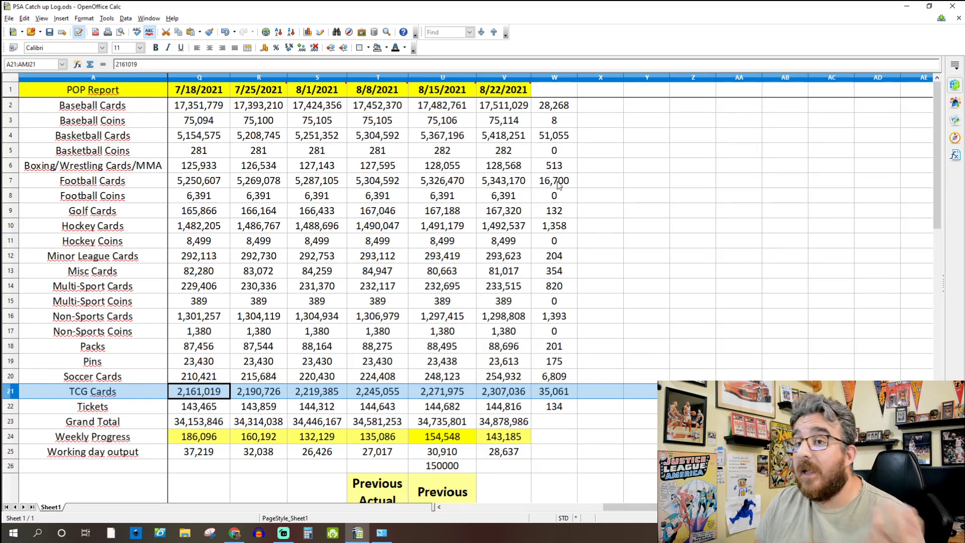
{"action": "left_click", "coordinate": [562, 143]}
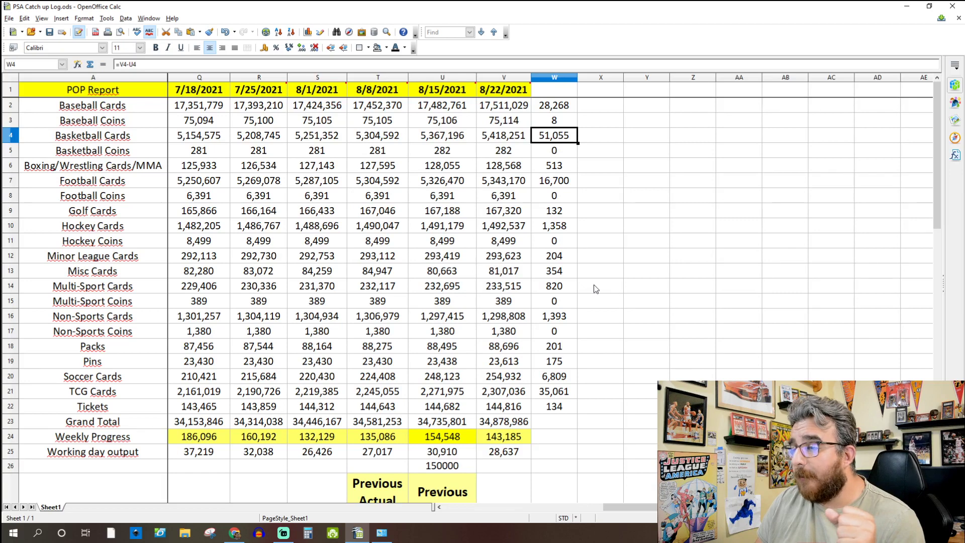
- Compare the 8/8/2021 and 8/15/2021 totals in the Non-Sports Cards and Misc Cards rows
{"action": "left_click", "coordinate": [100, 351]}
{"action": "left_click", "coordinate": [104, 321]}
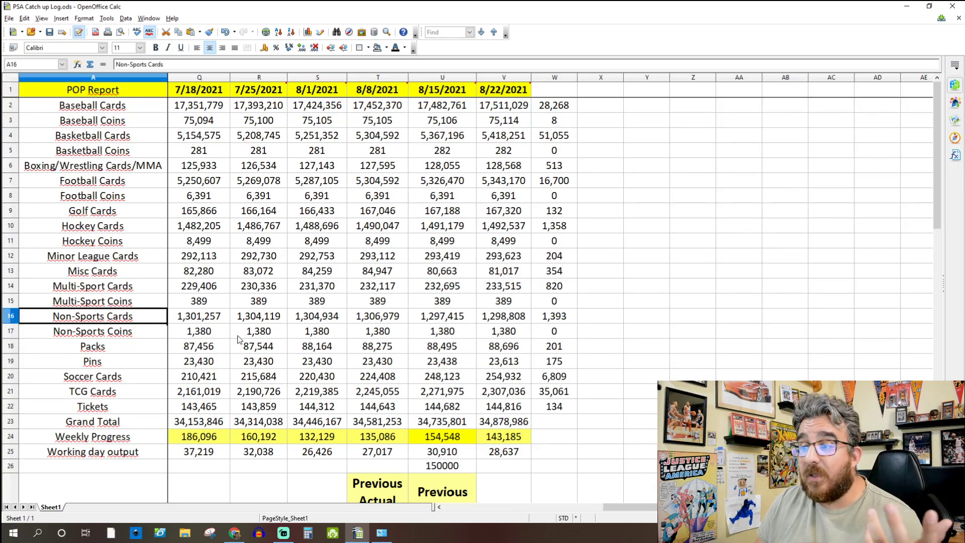
{"action": "left_click", "coordinate": [445, 322]}
{"action": "left_click", "coordinate": [368, 324]}
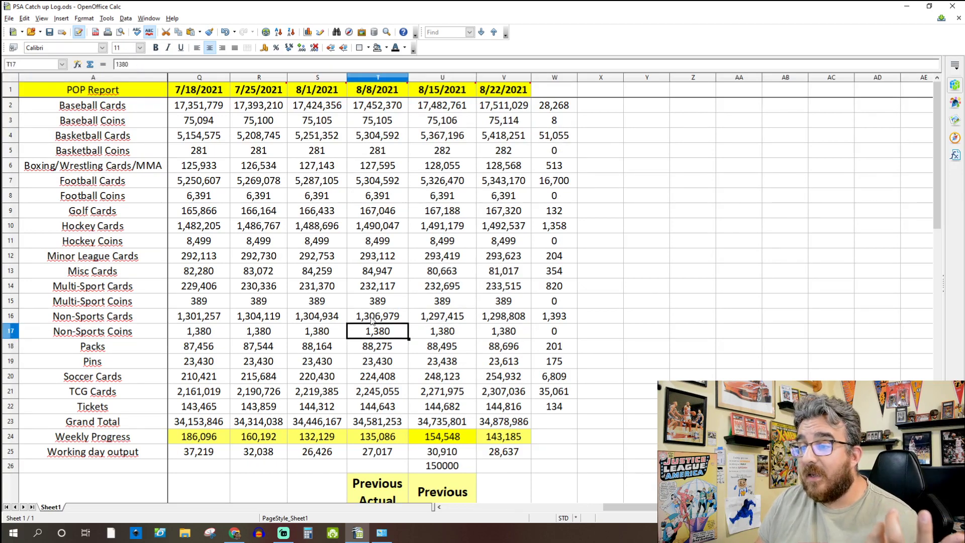
{"action": "left_click", "coordinate": [446, 323]}
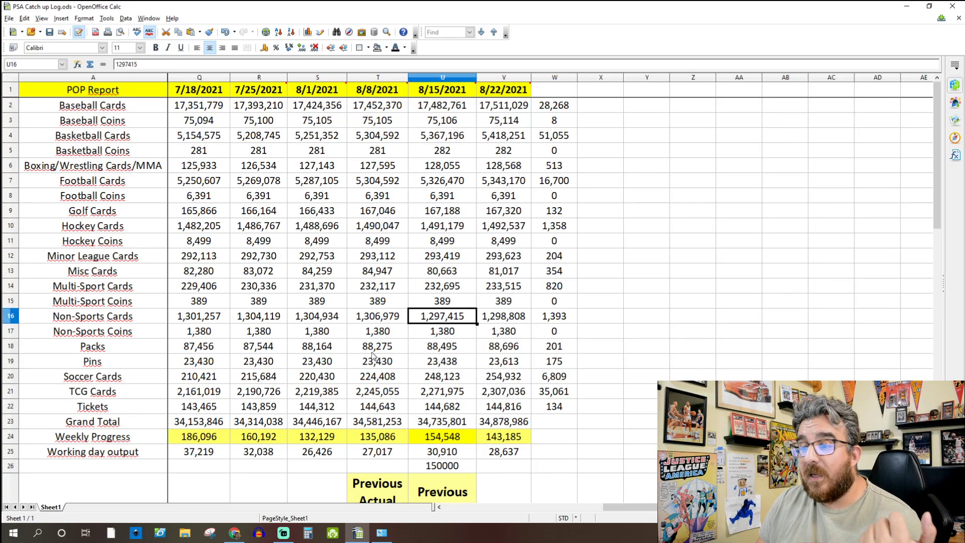
{"action": "left_click", "coordinate": [382, 322]}
{"action": "key", "text": "Home"}
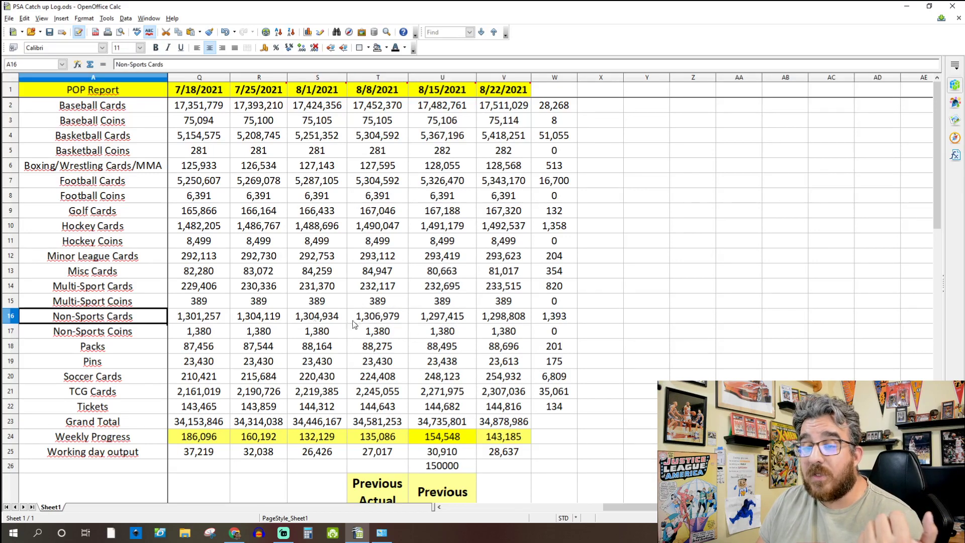
{"action": "left_click", "coordinate": [392, 321]}
{"action": "left_click", "coordinate": [441, 323]}
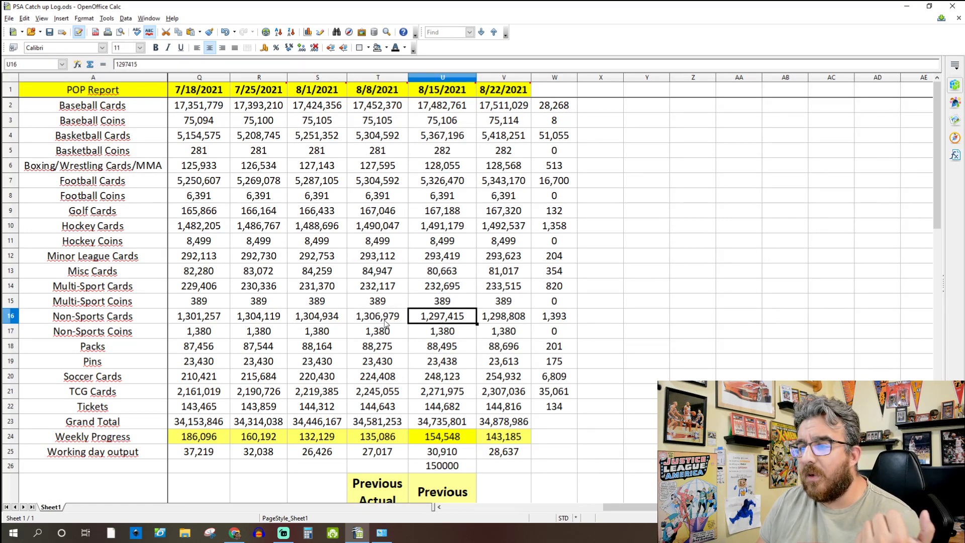
{"action": "left_click", "coordinate": [375, 260]}
{"action": "left_click", "coordinate": [384, 270]}
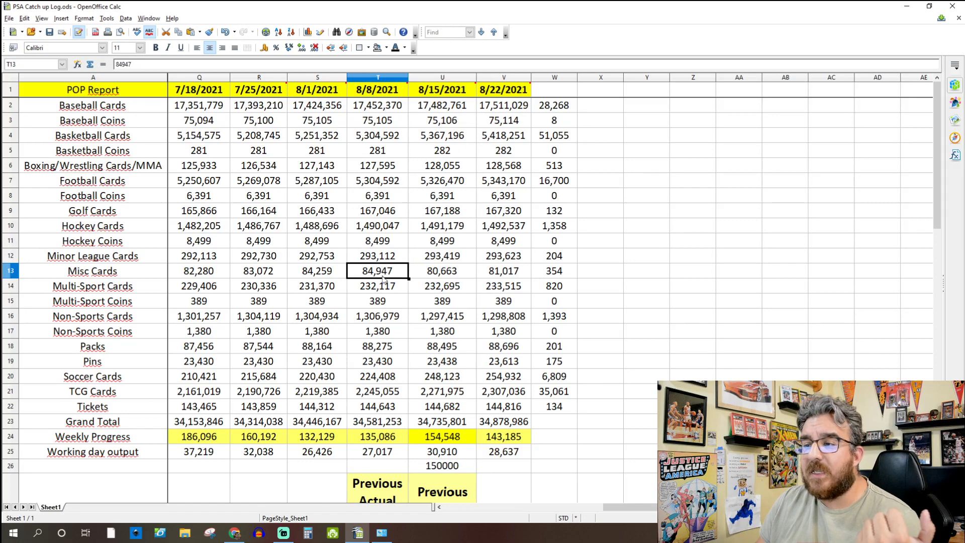
{"action": "left_click", "coordinate": [440, 272]}
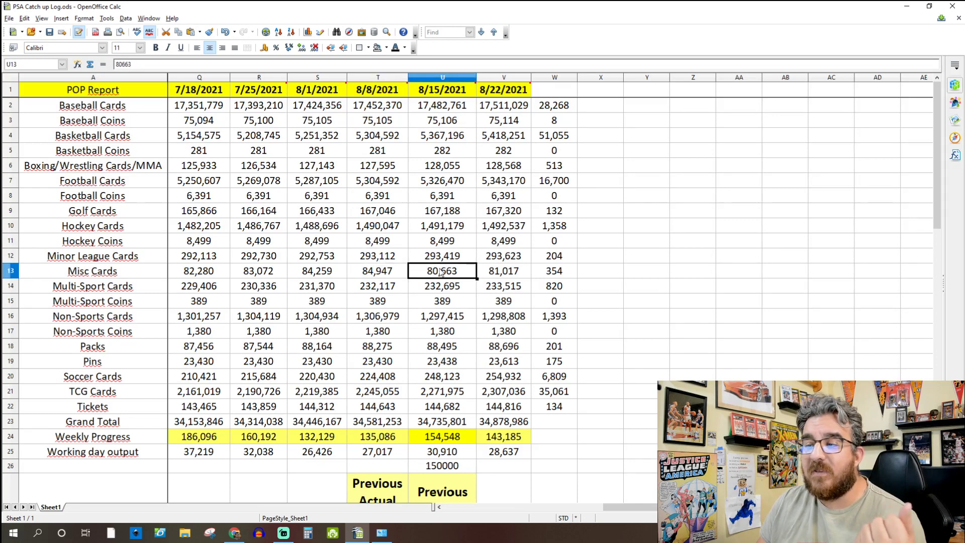
- Compare the 8/8/2021 and 8/15/2021 totals in the Soccer Cards row
{"action": "left_click", "coordinate": [374, 397]}
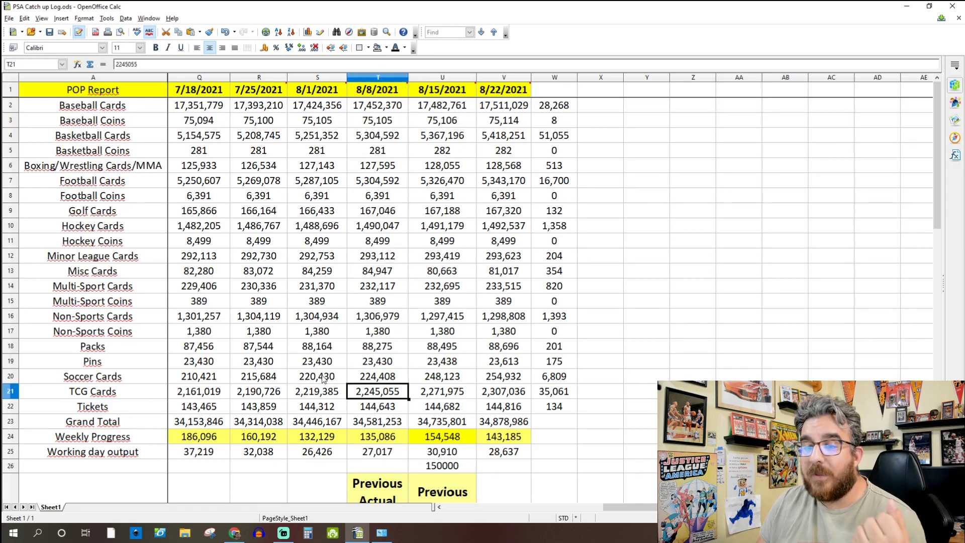
{"action": "left_click", "coordinate": [391, 376]}
{"action": "left_click", "coordinate": [443, 377]}
{"action": "left_click", "coordinate": [364, 378]}
{"action": "left_click", "coordinate": [464, 380]}
{"action": "left_click", "coordinate": [377, 377]}
{"action": "left_click", "coordinate": [453, 377]}
- Highlight the 8/8/2021 and 8/15/2021 totals in the Misc Cards and Non-Sports Cards rows in turn to compare them
{"action": "left_click_drag", "start_coordinate": [381, 267], "coordinate": [469, 278]}
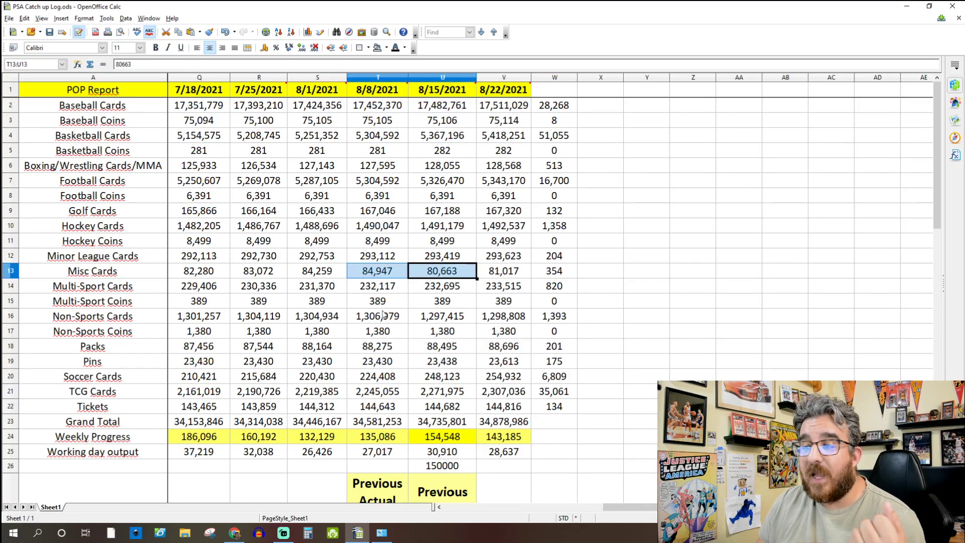
{"action": "left_click_drag", "start_coordinate": [382, 323], "coordinate": [448, 322]}
{"action": "left_click_drag", "start_coordinate": [378, 274], "coordinate": [445, 277]}
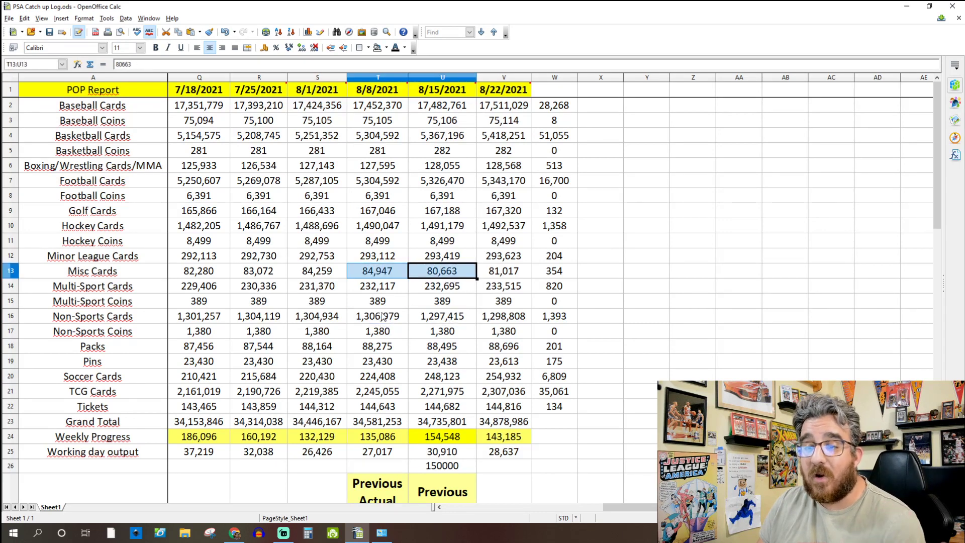
{"action": "left_click_drag", "start_coordinate": [382, 318], "coordinate": [432, 319]}
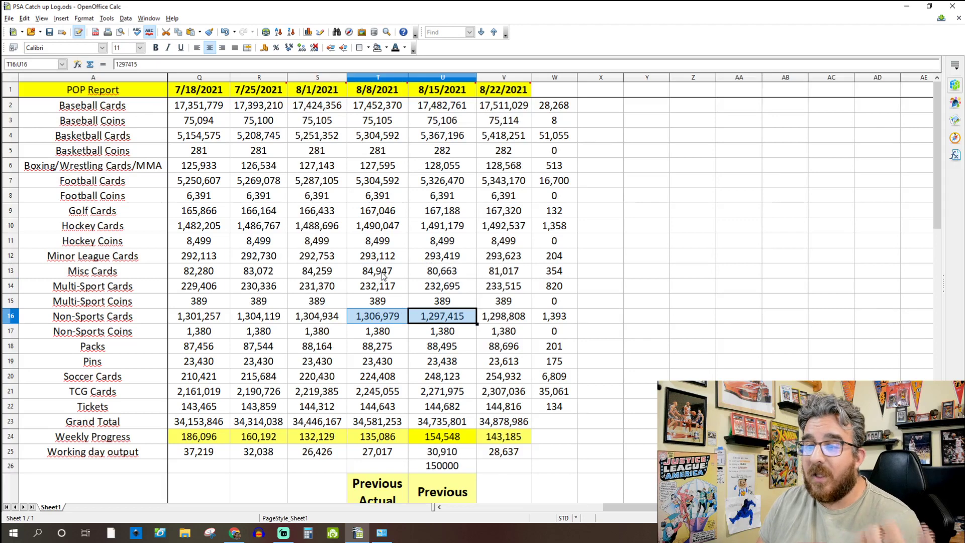
{"action": "left_click_drag", "start_coordinate": [383, 276], "coordinate": [445, 276]}
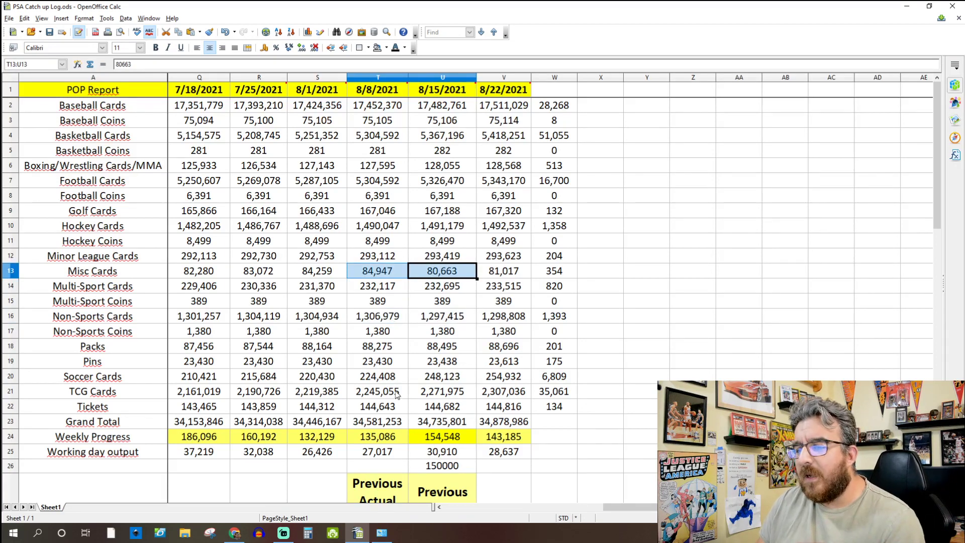
- Check the 8/15/2021 Soccer Cards total against Misc Cards and against the Soccer Cards total for 8/8/2021
{"action": "left_click", "coordinate": [433, 378]}
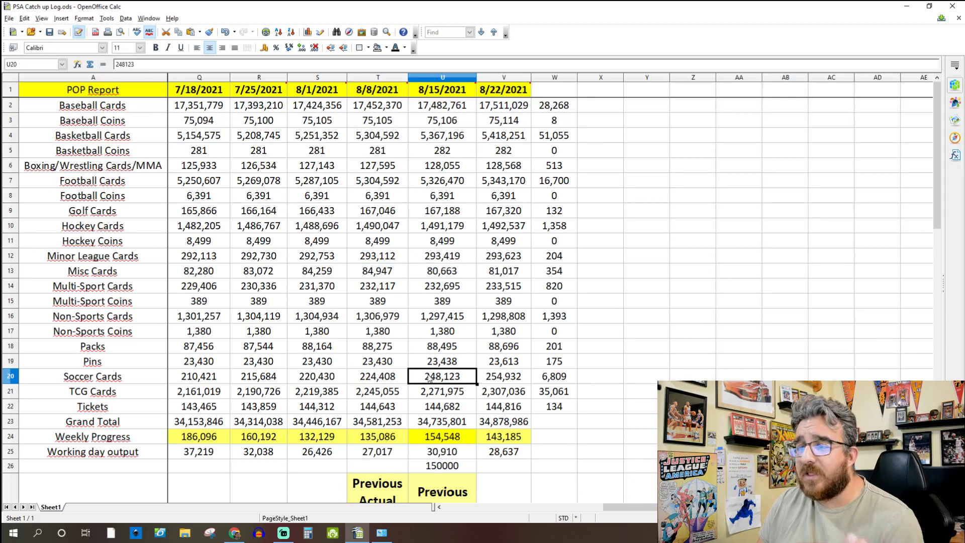
{"action": "left_click", "coordinate": [448, 273]}
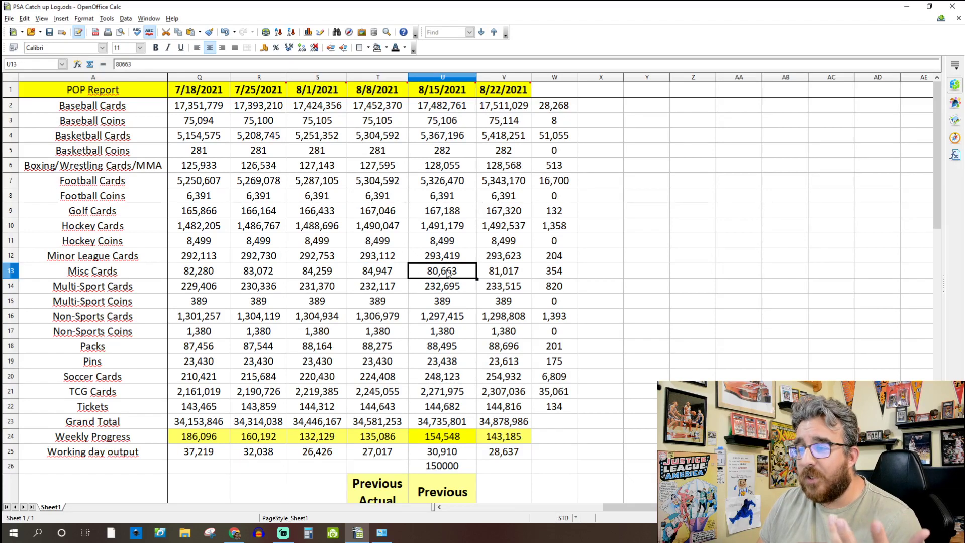
{"action": "left_click", "coordinate": [450, 378]}
{"action": "key", "text": "shift+Left"}
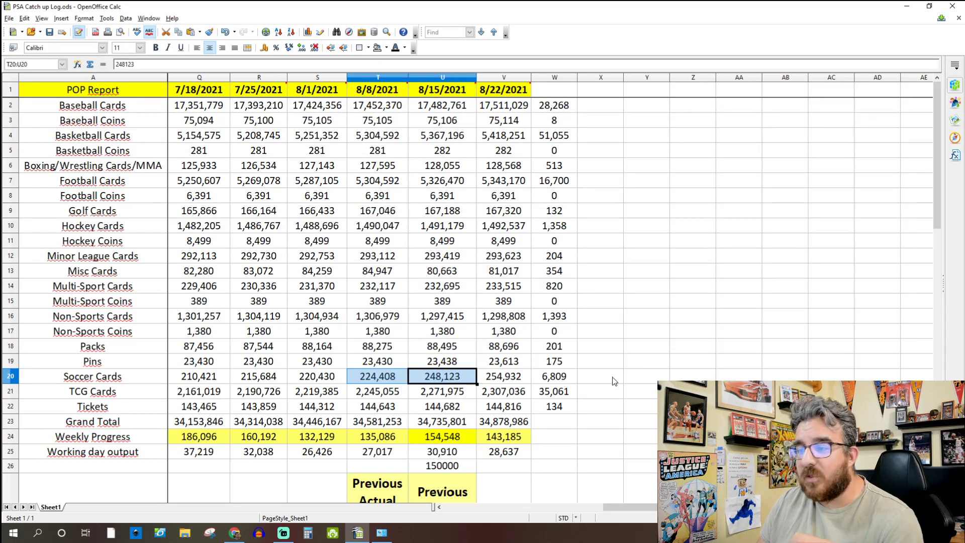
- Examine the weekly increases in column W for the Boxing/Wrestling Cards/MMA and Pins rows, down to the Weekly Progress row
{"action": "left_click", "coordinate": [603, 350]}
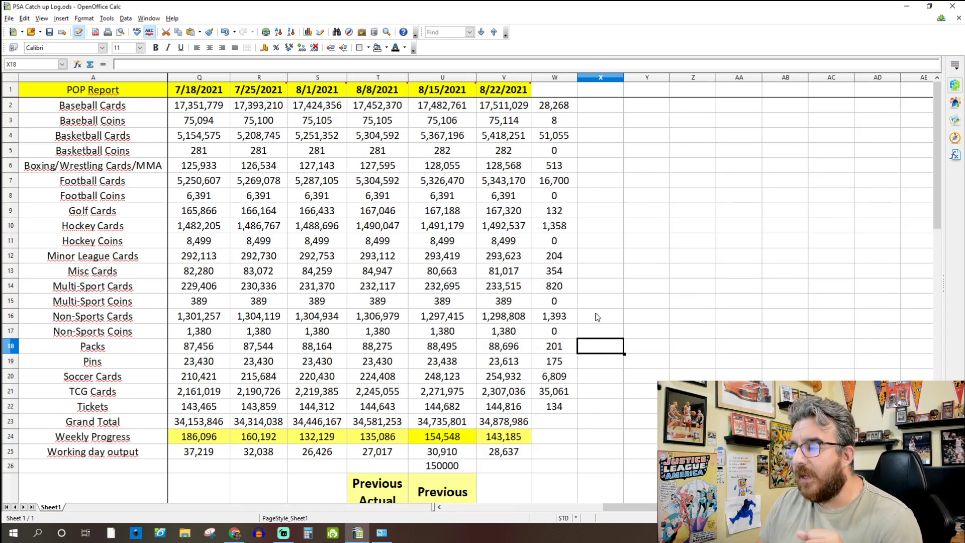
{"action": "left_click", "coordinate": [574, 169]}
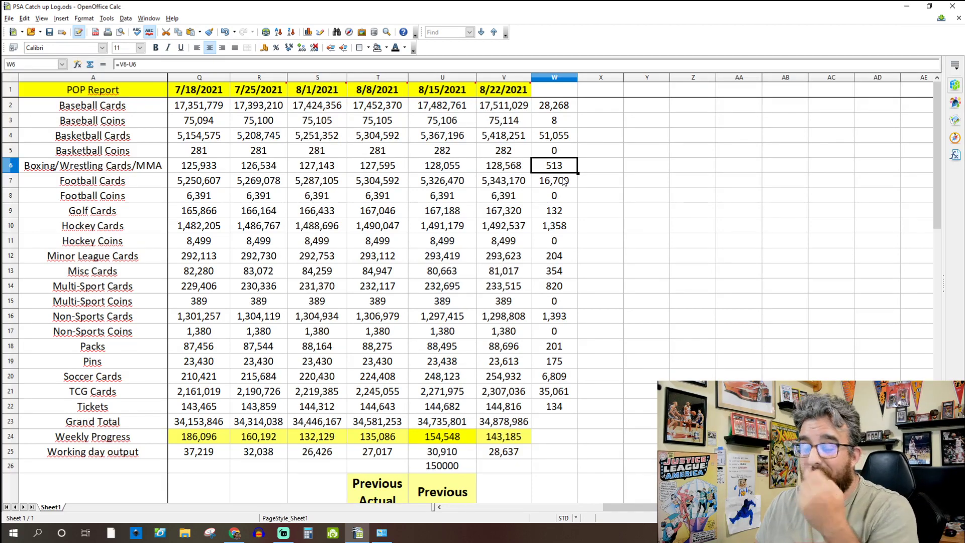
{"action": "left_click", "coordinate": [561, 364]}
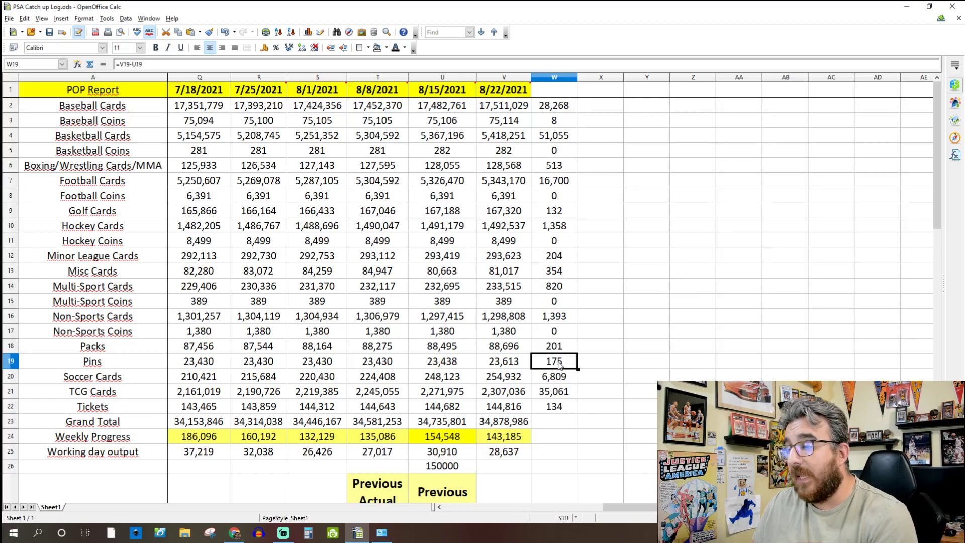
{"action": "left_click", "coordinate": [565, 438]}
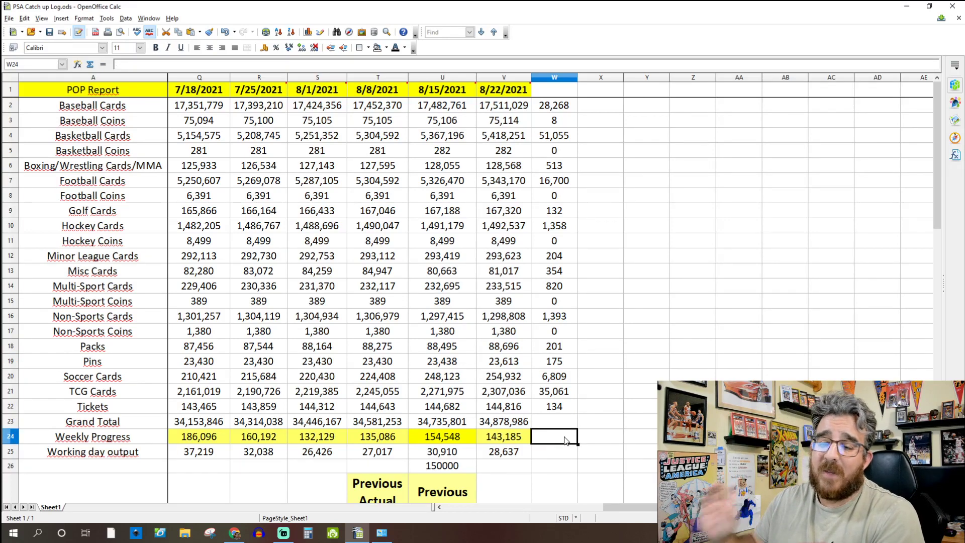
- Switch to the PSA website in Chrome and open the Customer Communication Center at its Complete Through Date table
{"action": "left_click", "coordinate": [235, 533]}
{"action": "key", "text": "alt+Tab"}
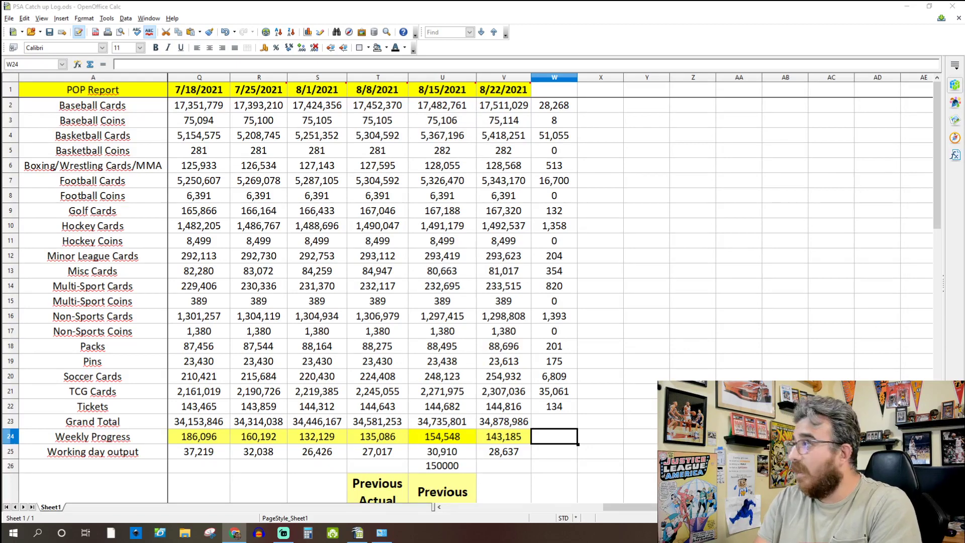
{"action": "key", "text": "alt+Tab"}
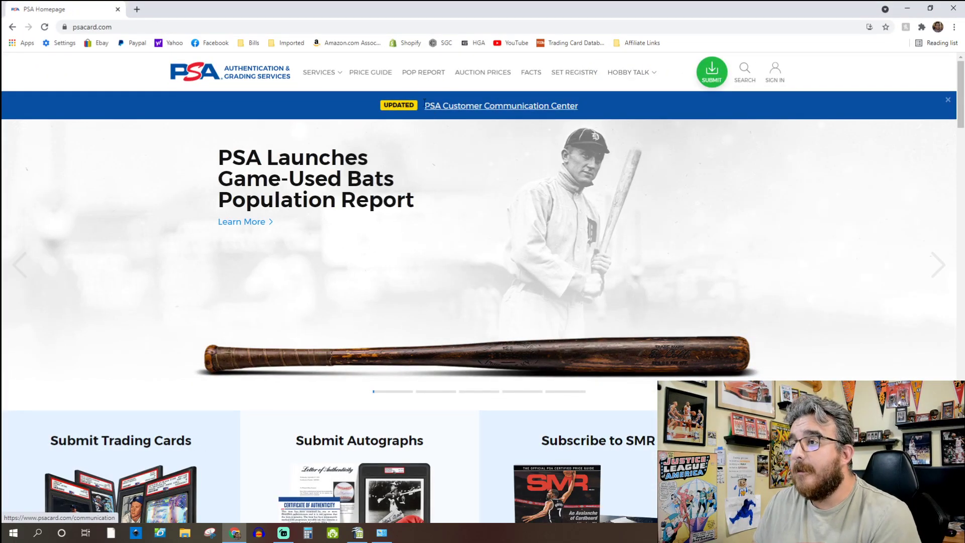
{"action": "left_click", "coordinate": [429, 106]}
{"action": "scroll", "coordinate": [632, 322], "scroll_direction": "down", "scroll_amount": 15}
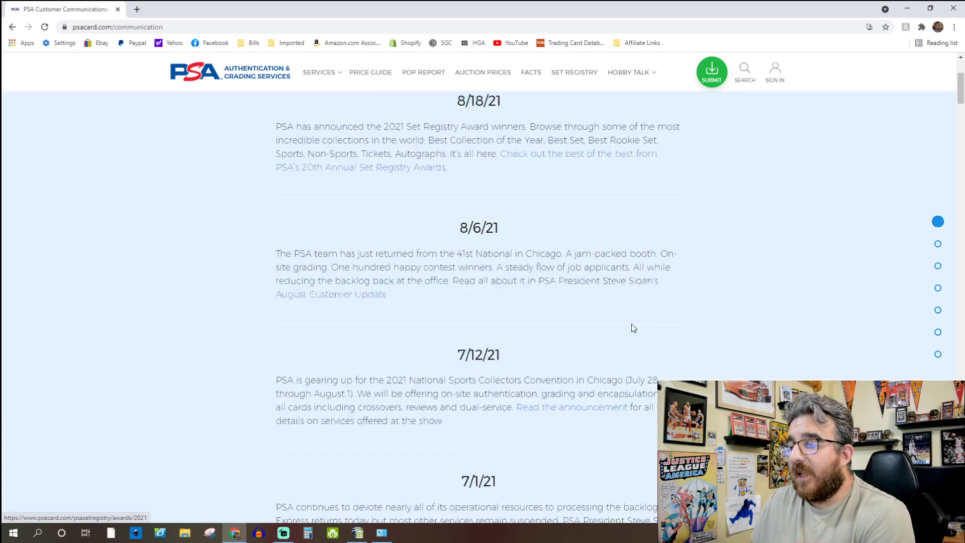
{"action": "scroll", "coordinate": [634, 321], "scroll_direction": "down", "scroll_amount": 6}
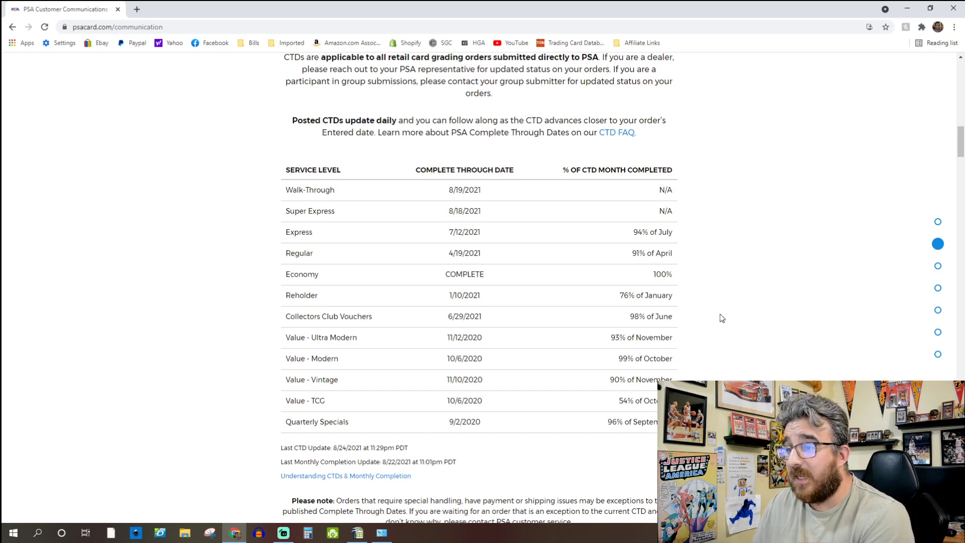
{"action": "scroll", "coordinate": [720, 314], "scroll_direction": "down", "scroll_amount": 1}
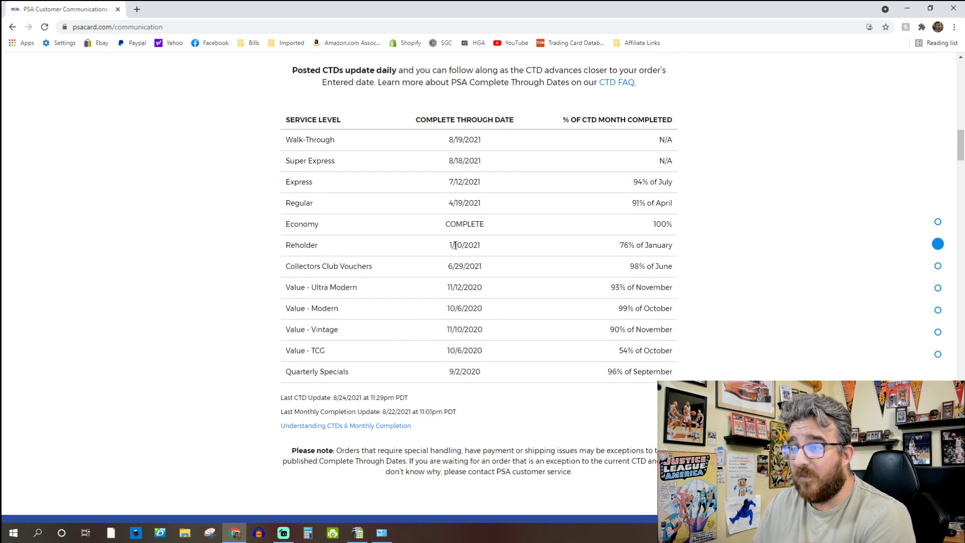
- Highlight the Reholder complete through date and the Value service rows from Ultra Modern to TCG to review their progress
{"action": "double_click", "coordinate": [451, 245]}
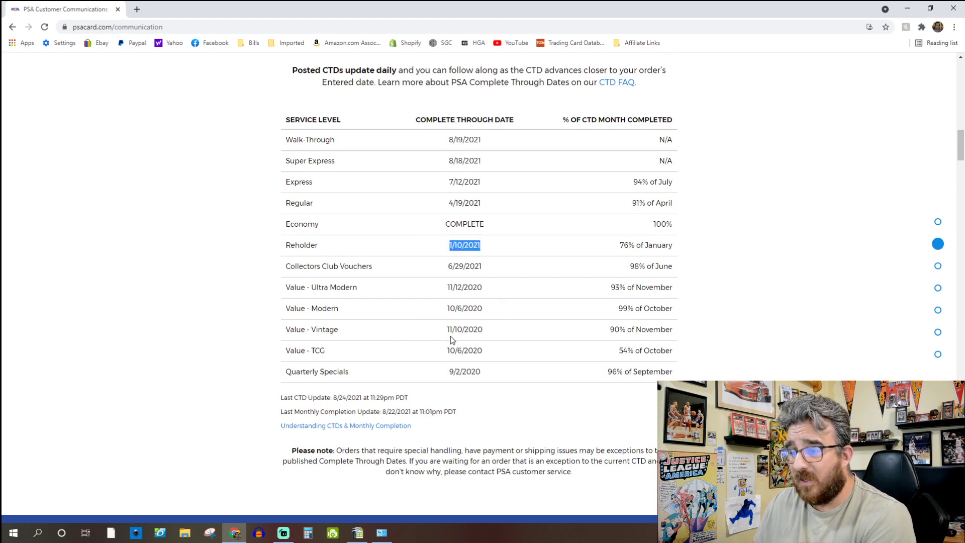
{"action": "left_click_drag", "start_coordinate": [447, 288], "coordinate": [500, 334]}
{"action": "left_click", "coordinate": [388, 312]}
{"action": "left_click_drag", "start_coordinate": [288, 288], "coordinate": [664, 357]}
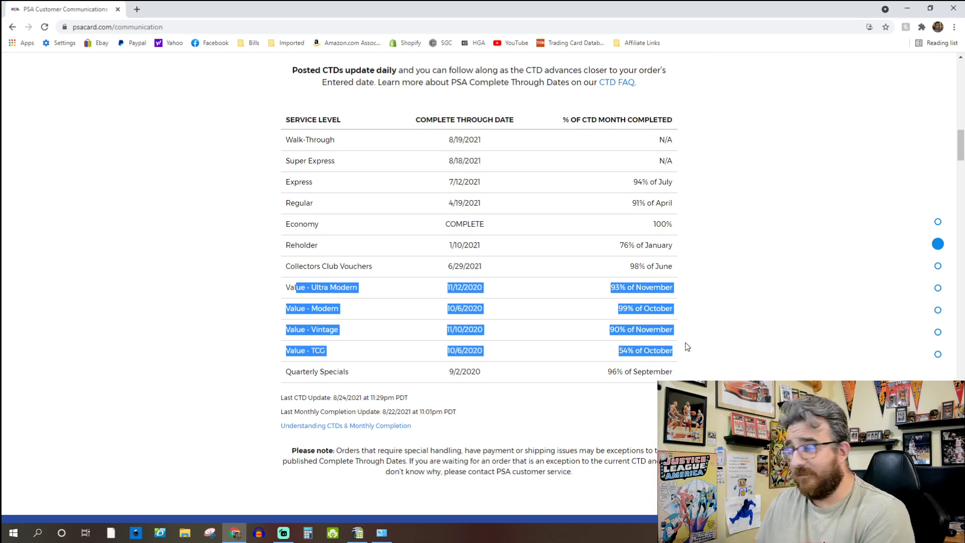
{"action": "scroll", "coordinate": [688, 347], "scroll_direction": "down", "scroll_amount": 1}
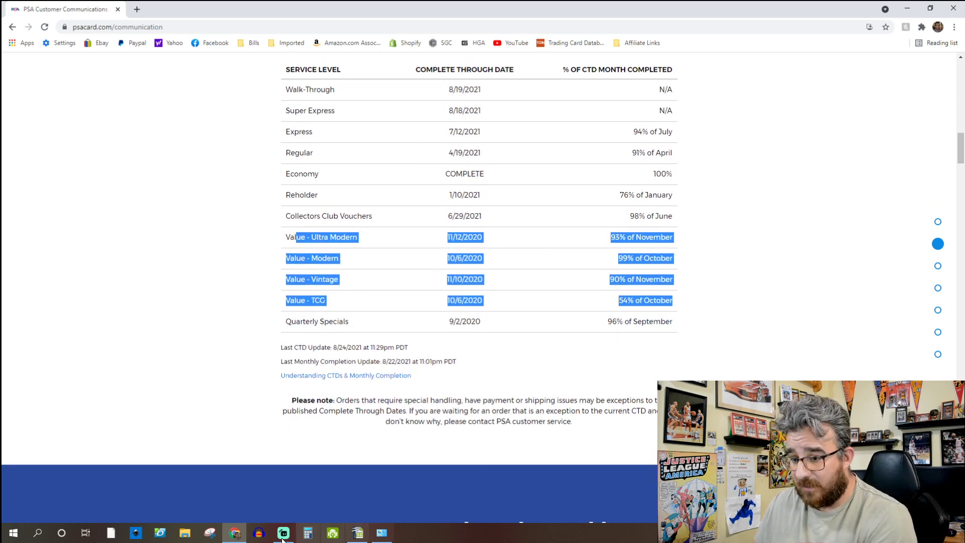
- View the saved 8_17.JPG table in Photos over the PSA page to compare the previous week's completion figures, and close it
{"action": "key", "text": "alt+Tab"}
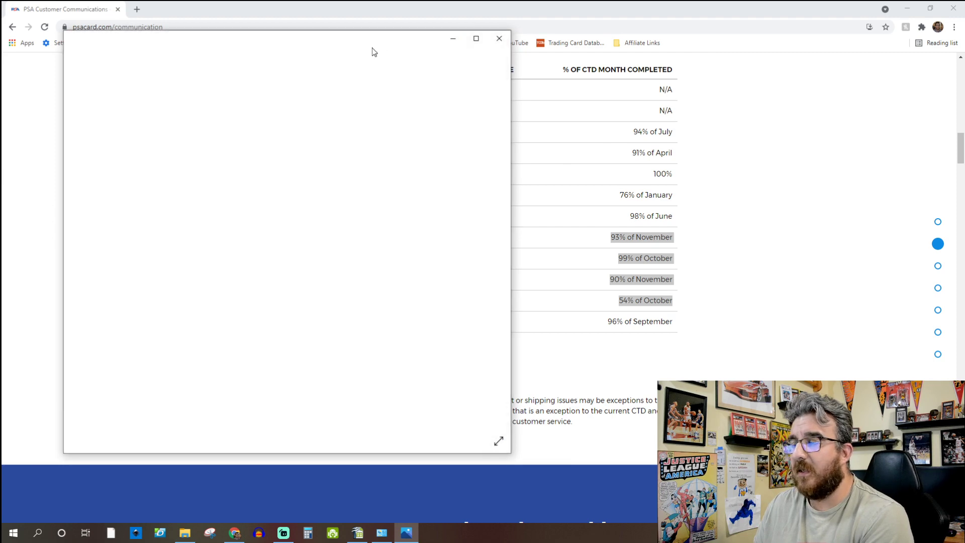
{"action": "left_click_drag", "start_coordinate": [373, 46], "coordinate": [271, 23]}
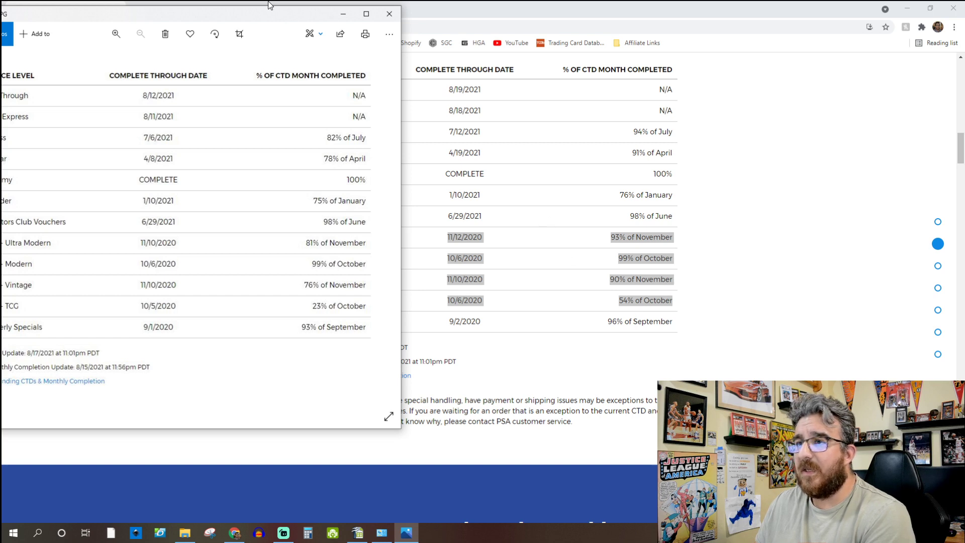
{"action": "left_click_drag", "start_coordinate": [271, 13], "coordinate": [280, 10]}
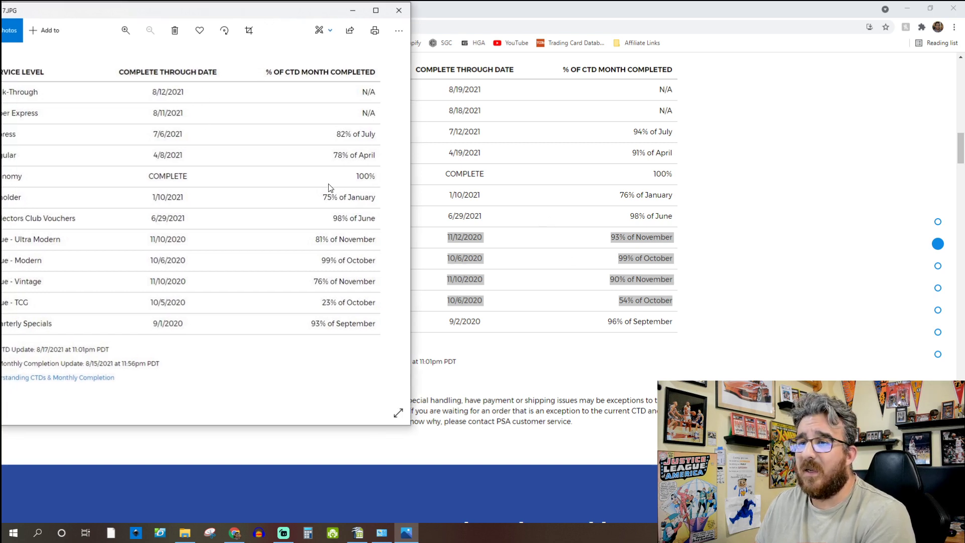
{"action": "left_click_drag", "start_coordinate": [324, 15], "coordinate": [658, 74]}
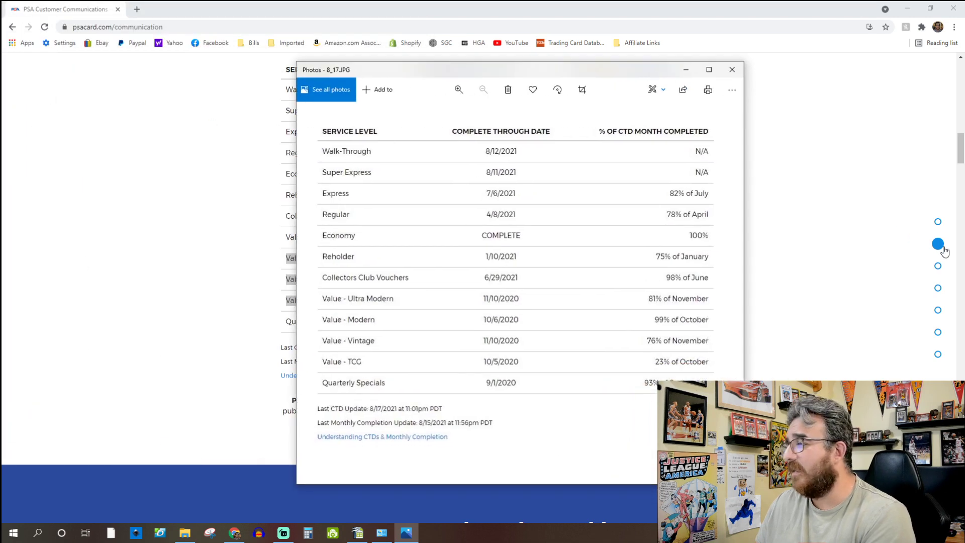
{"action": "left_click_drag", "start_coordinate": [580, 77], "coordinate": [514, 43]}
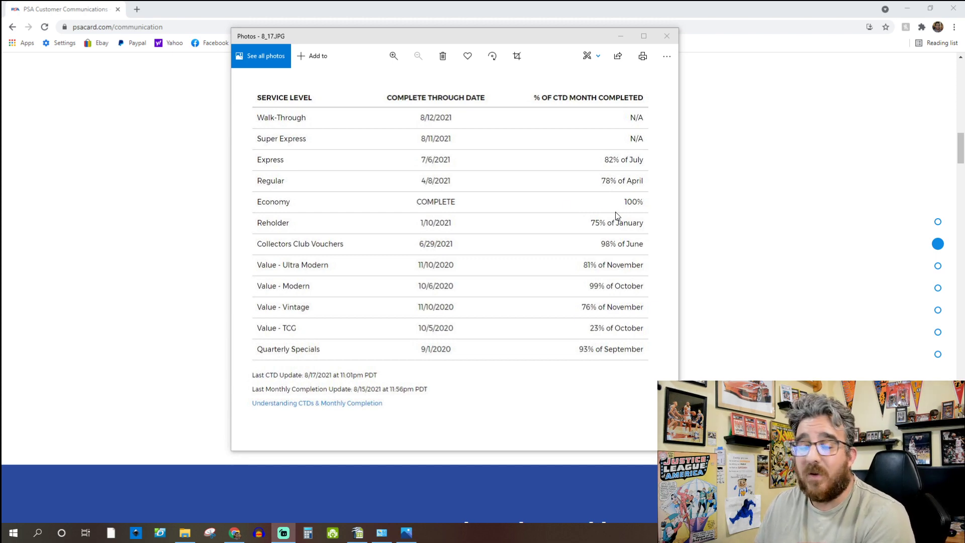
{"action": "left_click", "coordinate": [667, 36]}
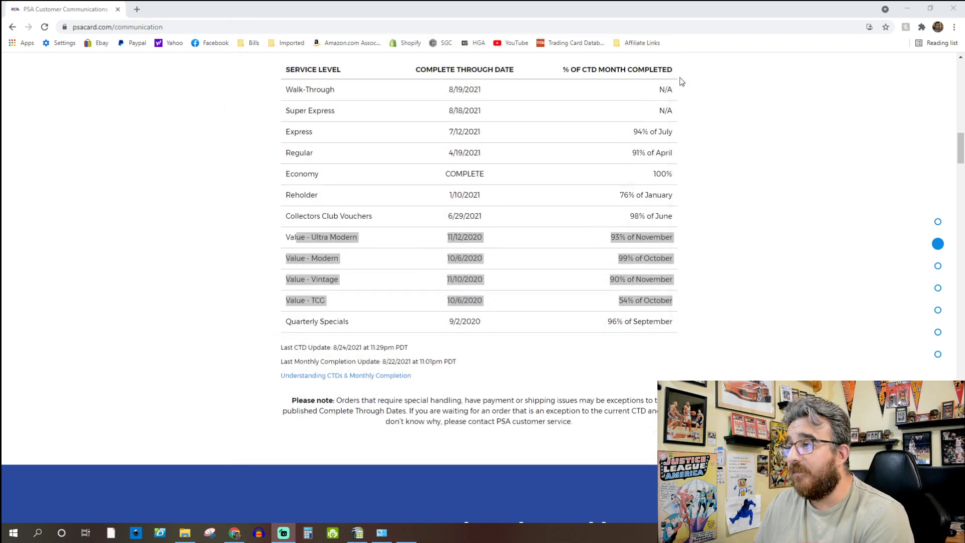
- Clear the text selection and review the current table's service levels from Quarterly Specials up to Reholder
{"action": "left_click", "coordinate": [712, 256]}
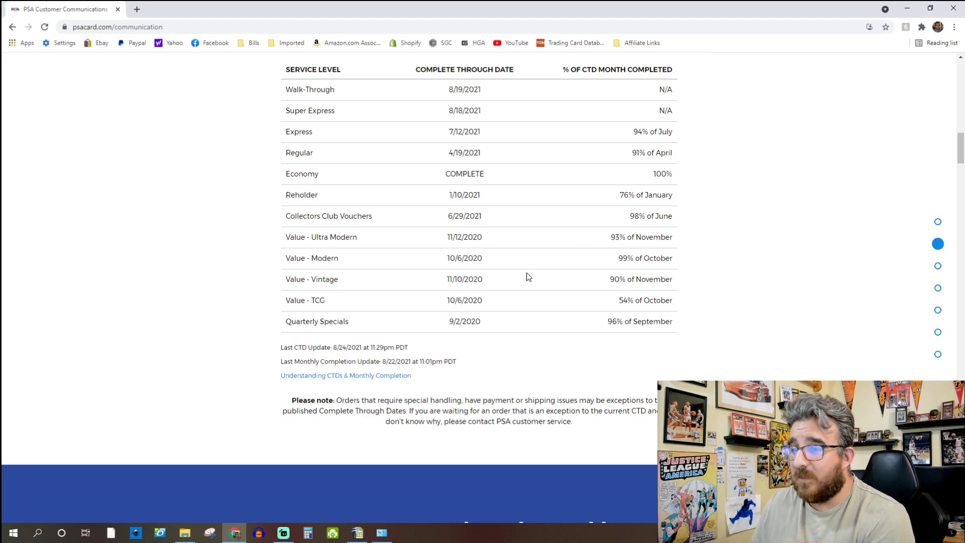
{"action": "left_click_drag", "start_coordinate": [678, 323], "coordinate": [291, 185]}
{"action": "left_click", "coordinate": [397, 165]}
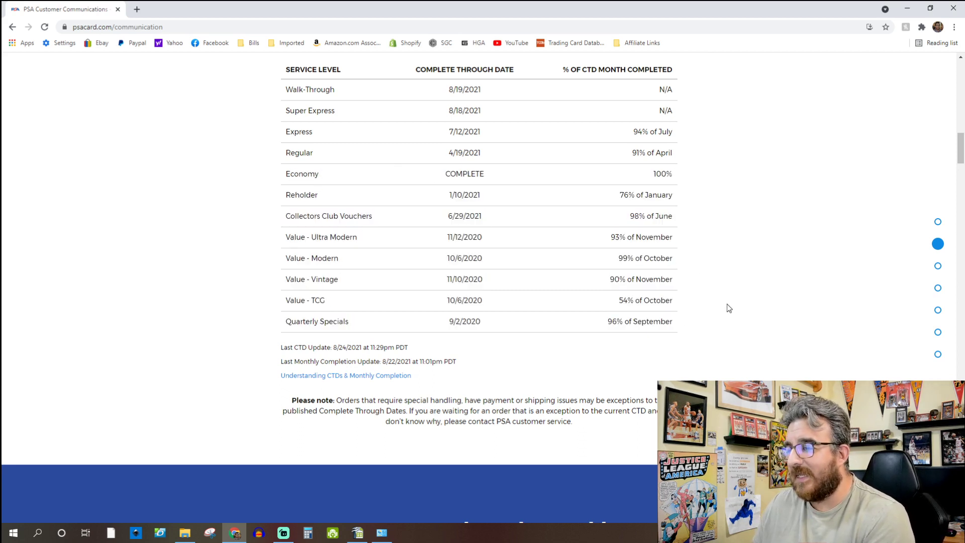
{"action": "scroll", "coordinate": [727, 303], "scroll_direction": "up", "scroll_amount": 1}
{"action": "scroll", "coordinate": [727, 303], "scroll_direction": "down", "scroll_amount": 1}
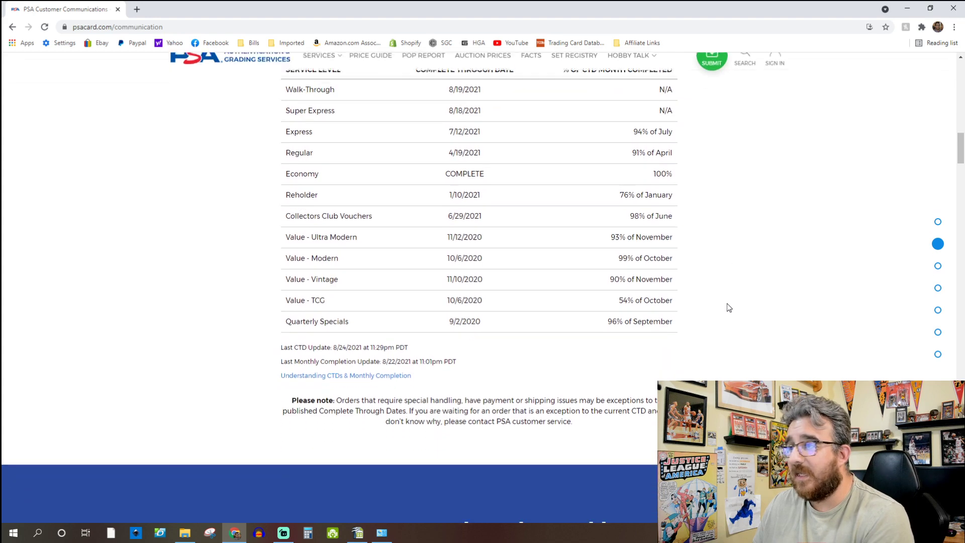